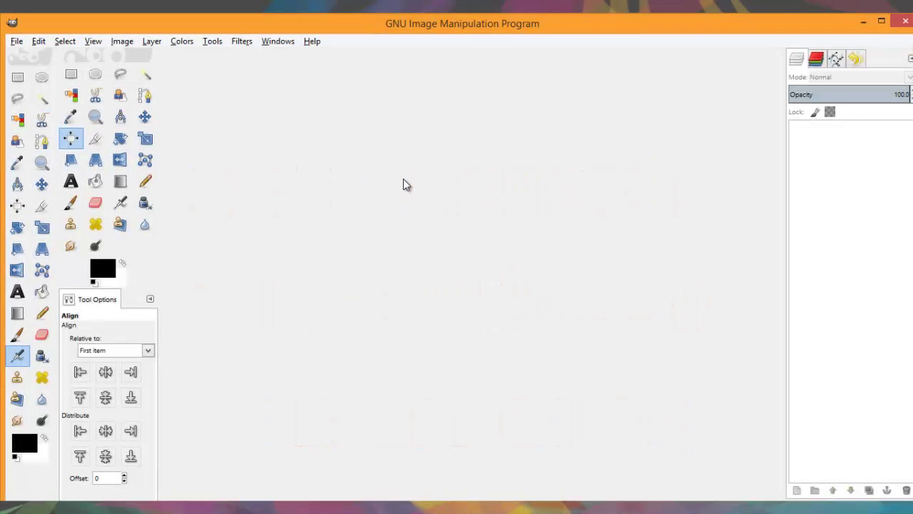
click(242, 41)
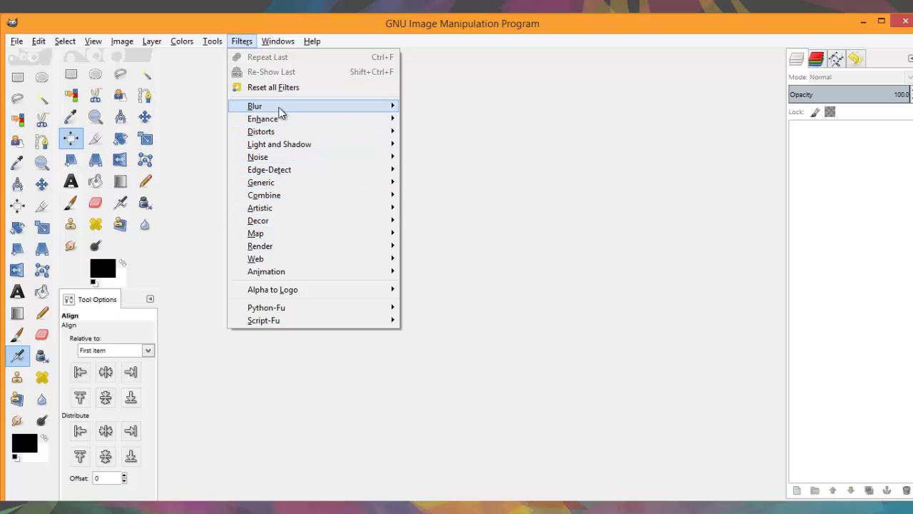
mouse_move(371, 109)
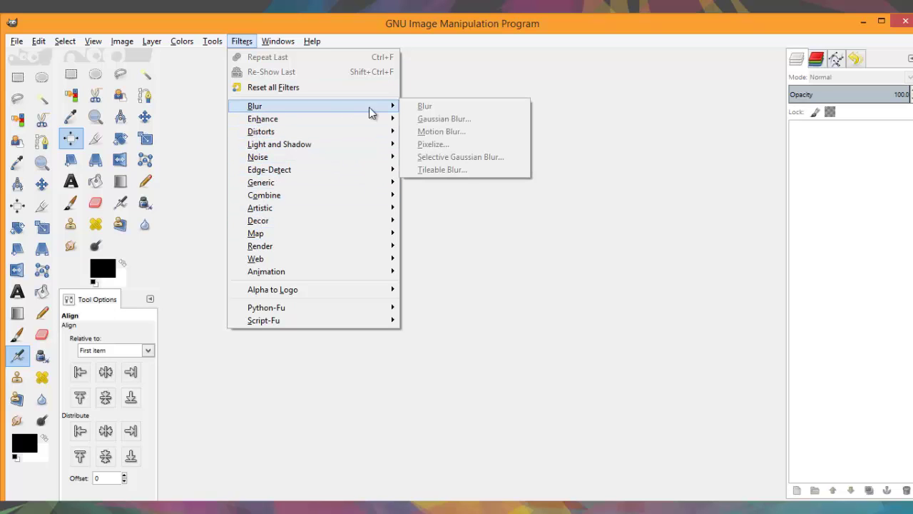
click(555, 123)
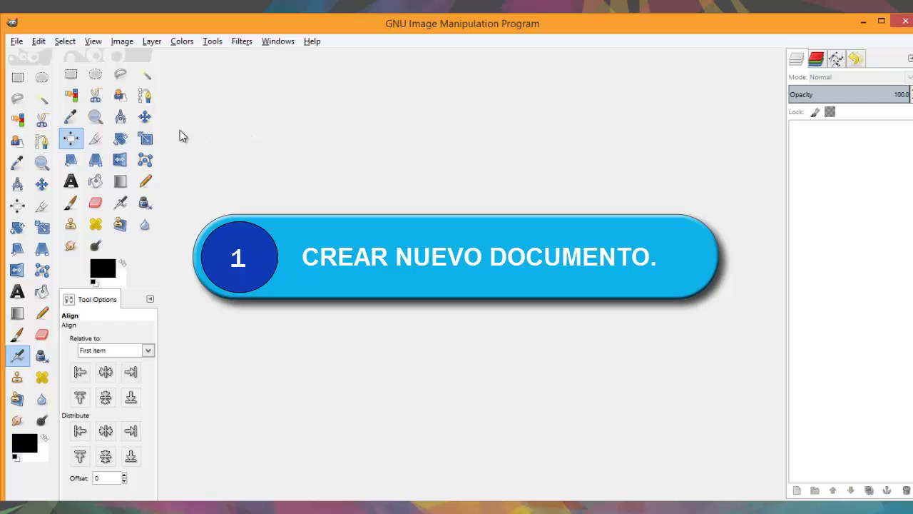
- Create a new image from the 800x600 template
click(14, 42)
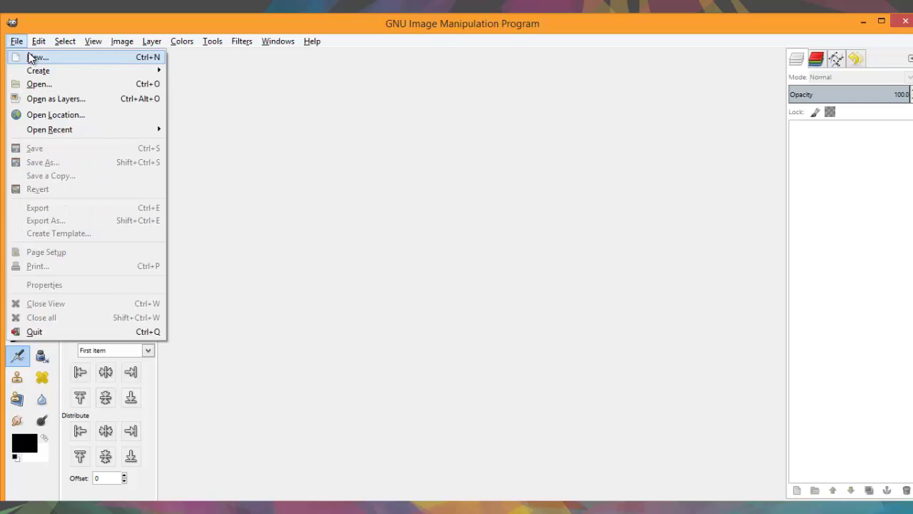
click(30, 57)
drag(407, 105, 412, 127)
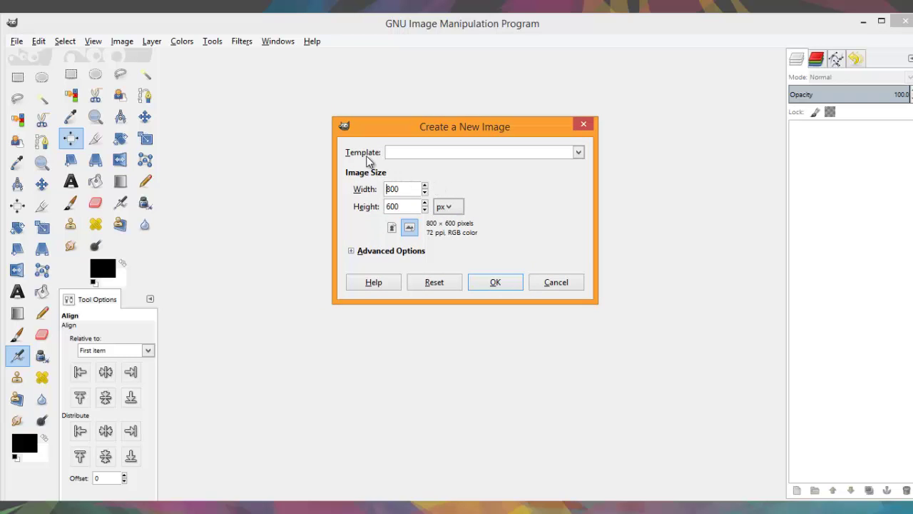
click(579, 152)
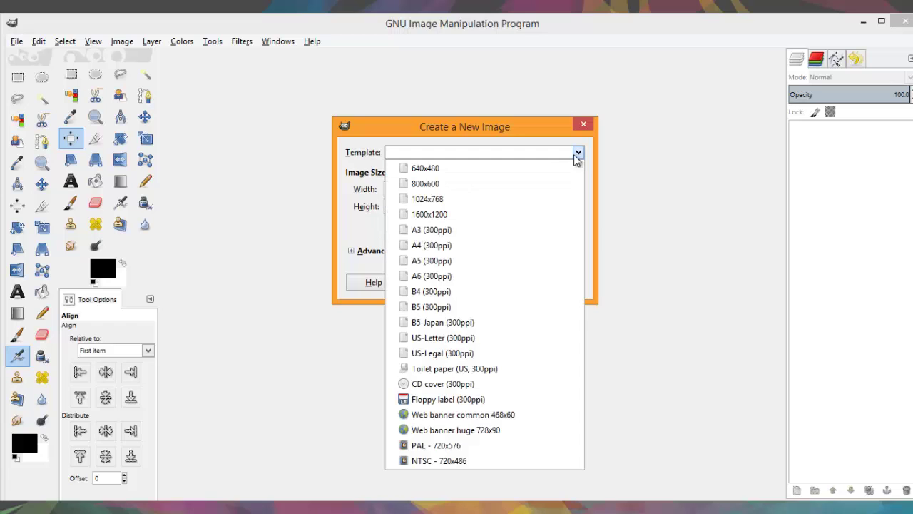
click(560, 186)
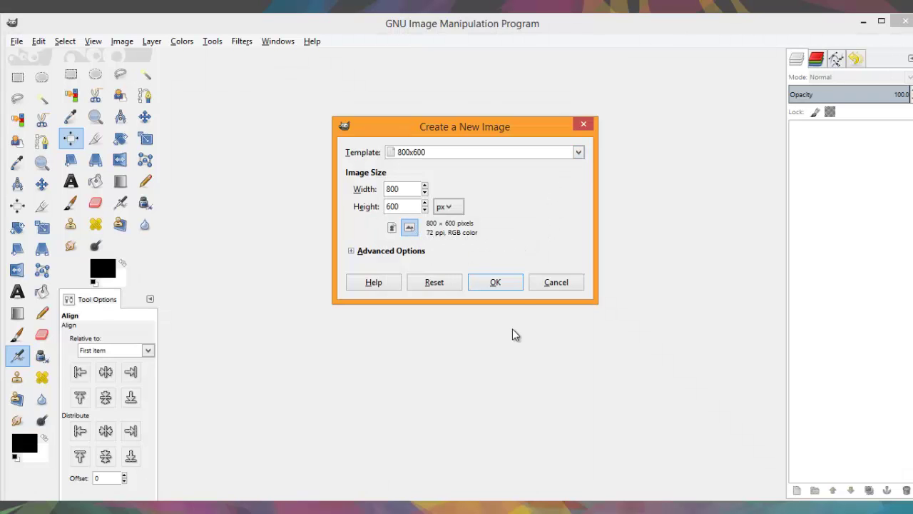
click(506, 285)
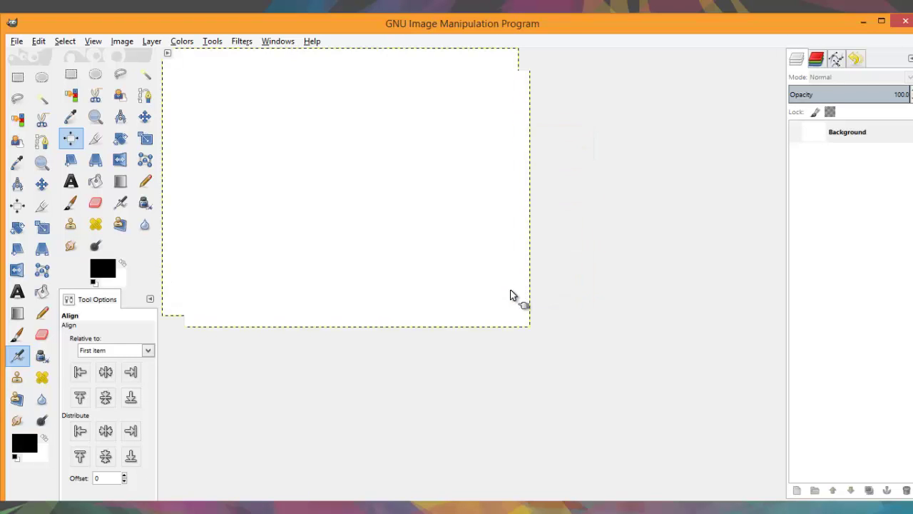
scroll(427, 282, up, 5)
scroll(427, 282, down, 5)
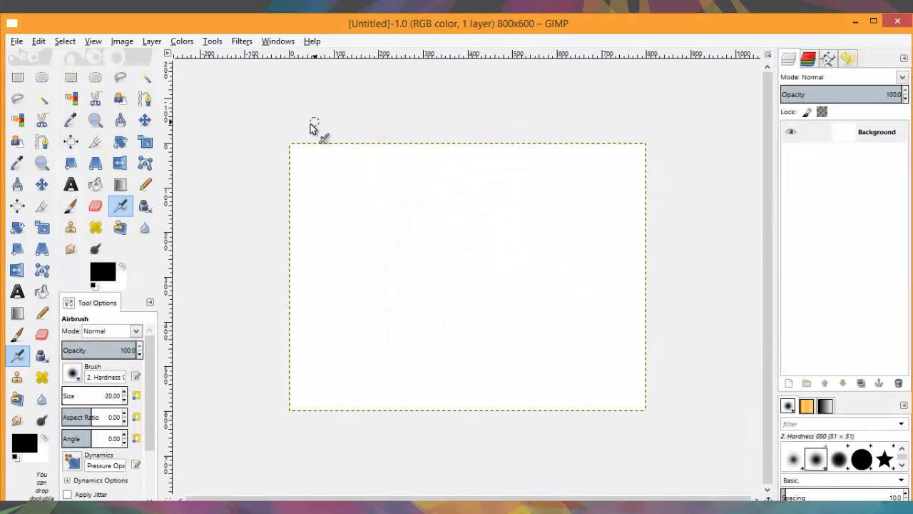
- Save the new image in the Documents folder under the name Gimp 3D.xcf
click(16, 43)
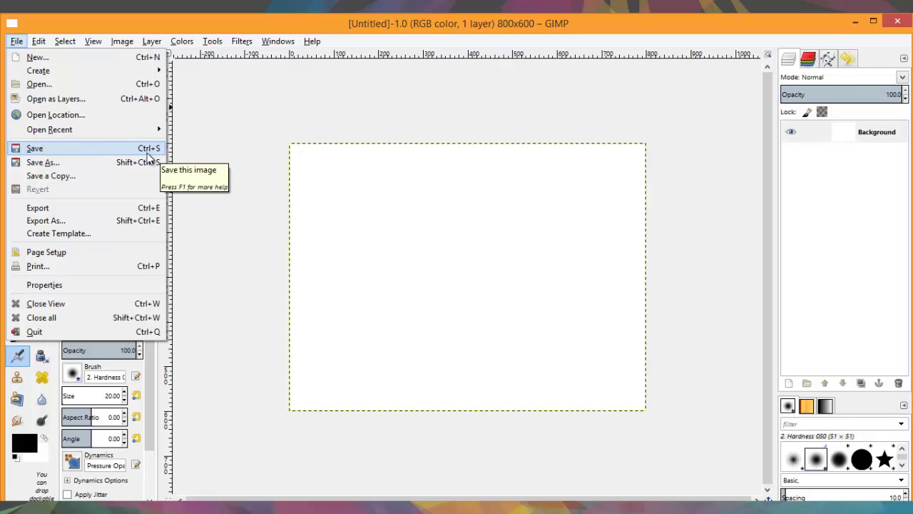
click(90, 148)
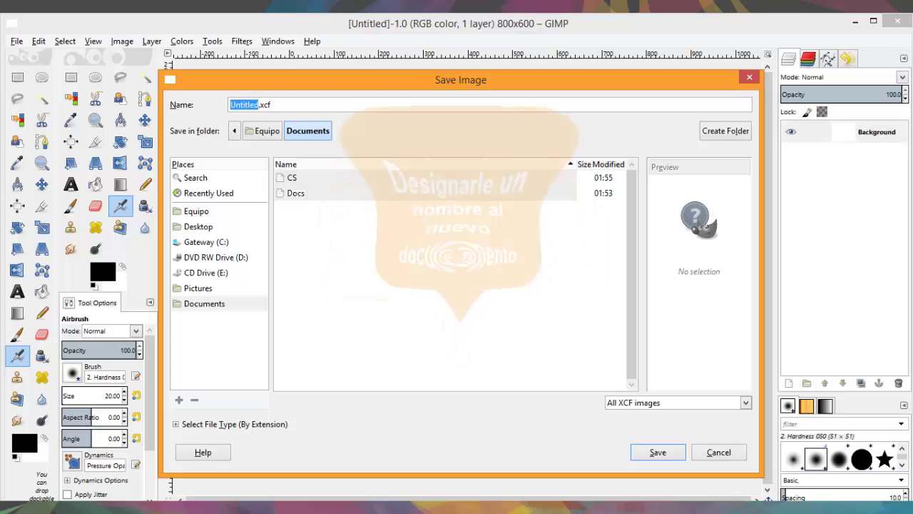
text(Gimp)
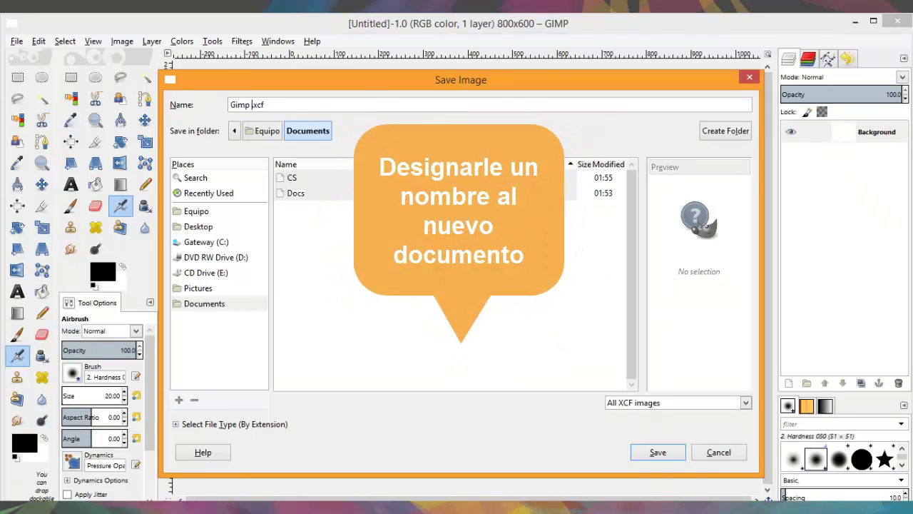
text( 3D)
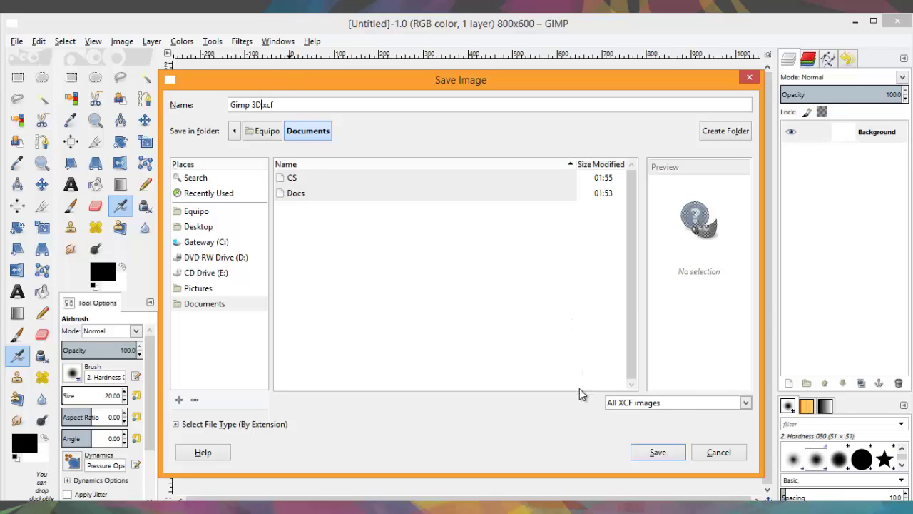
click(647, 454)
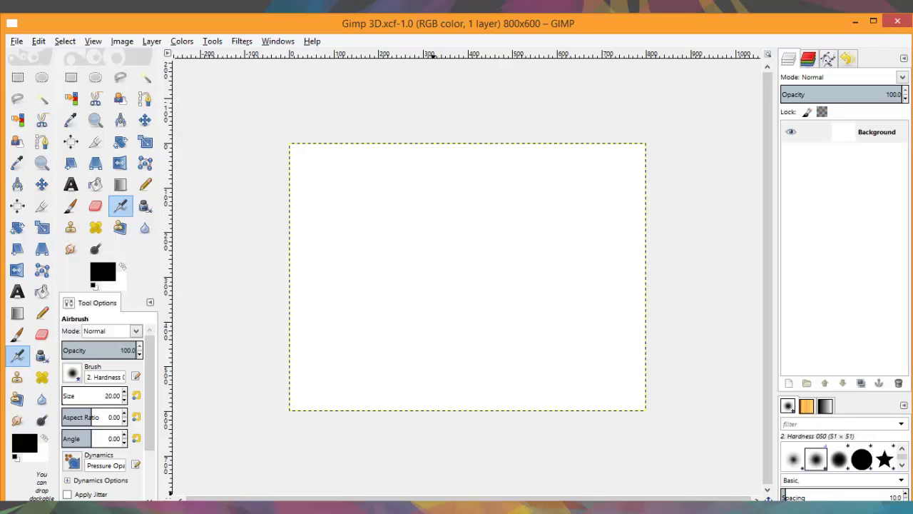
- View the finished example in Windows Photo Viewer, and open EJERCICIO EN GIMP.png from Documents in GIMP as a reference image
click(427, 442)
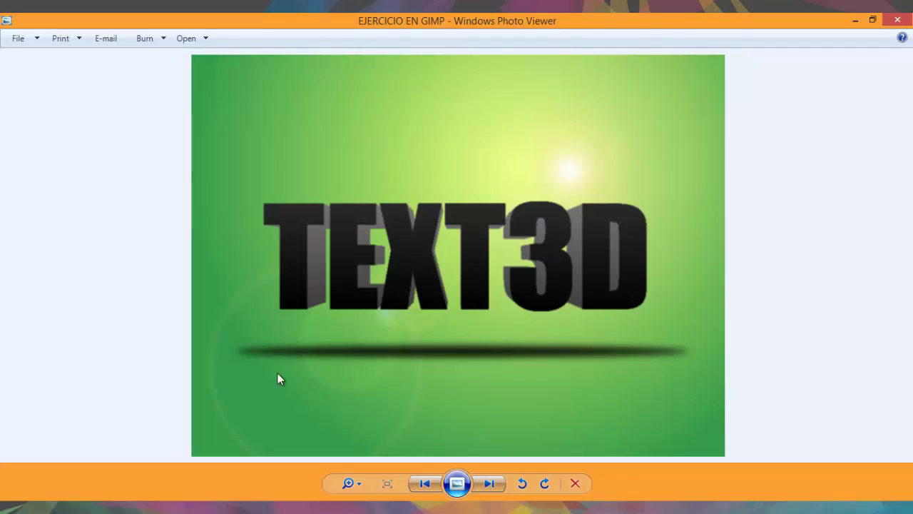
click(385, 507)
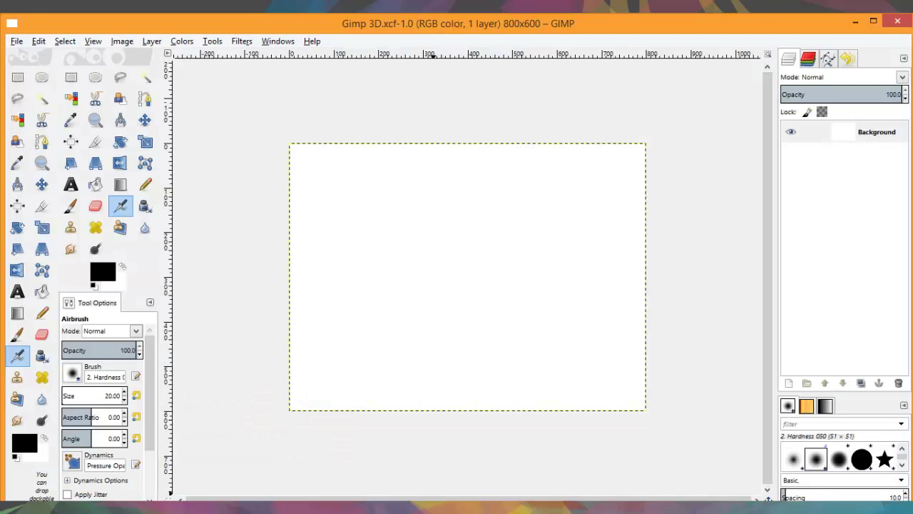
click(16, 43)
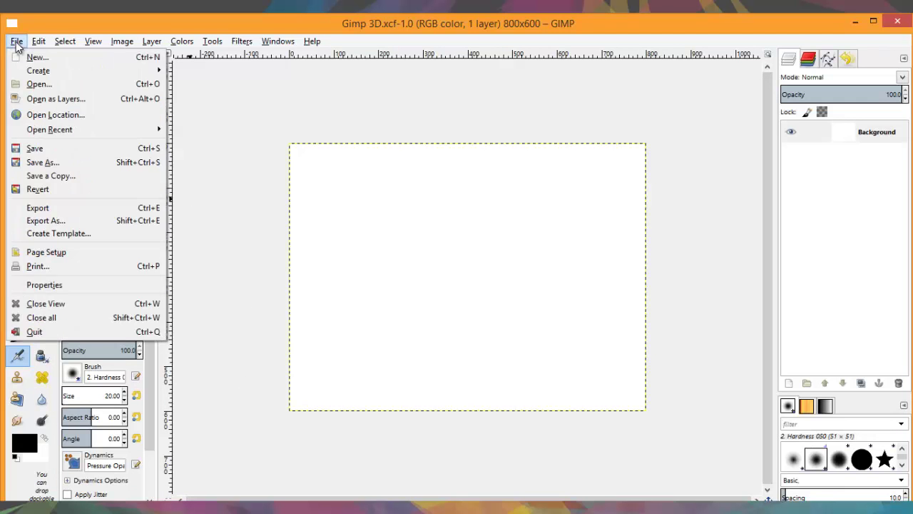
click(32, 86)
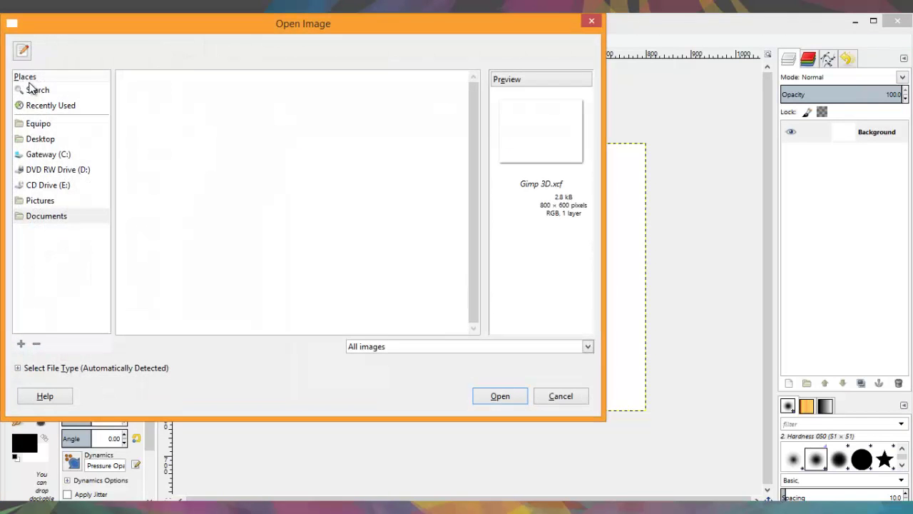
drag(112, 26, 304, 48)
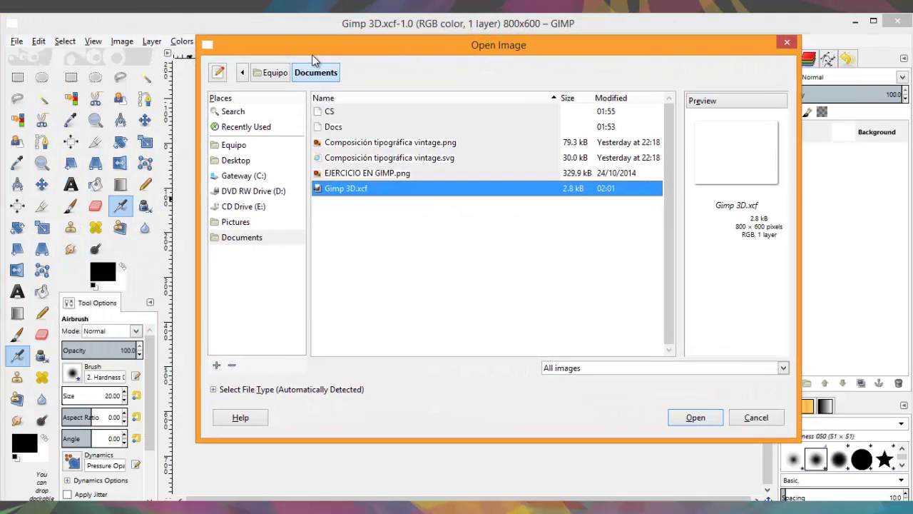
click(380, 177)
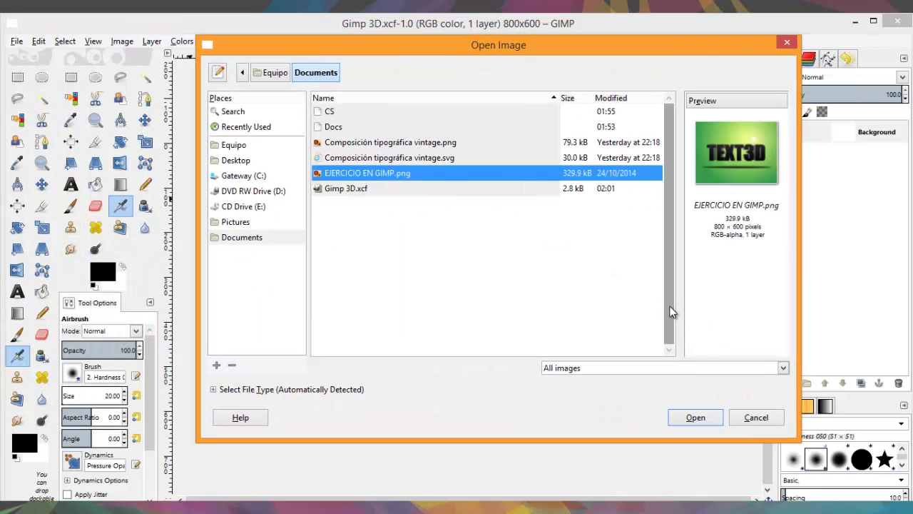
click(694, 418)
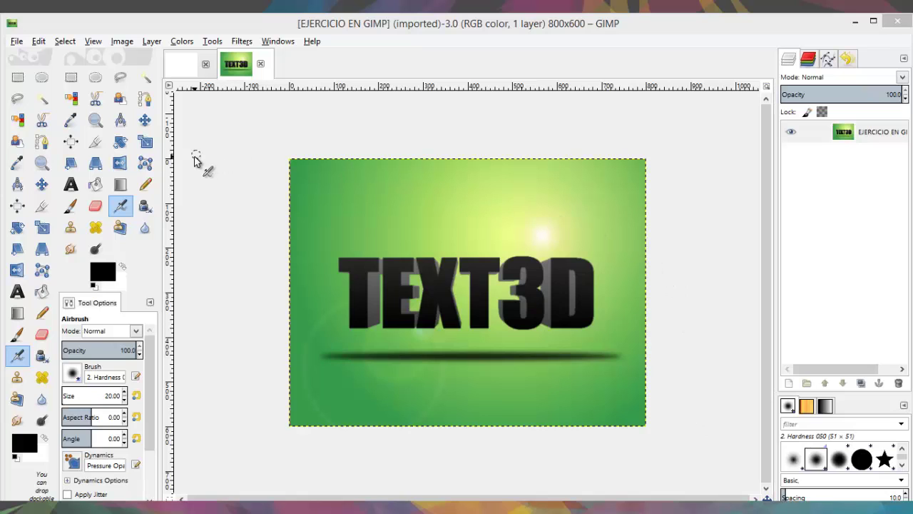
- Return to the blank Gimp 3D image and add the text TEXT3D near the middle of the canvas
click(144, 120)
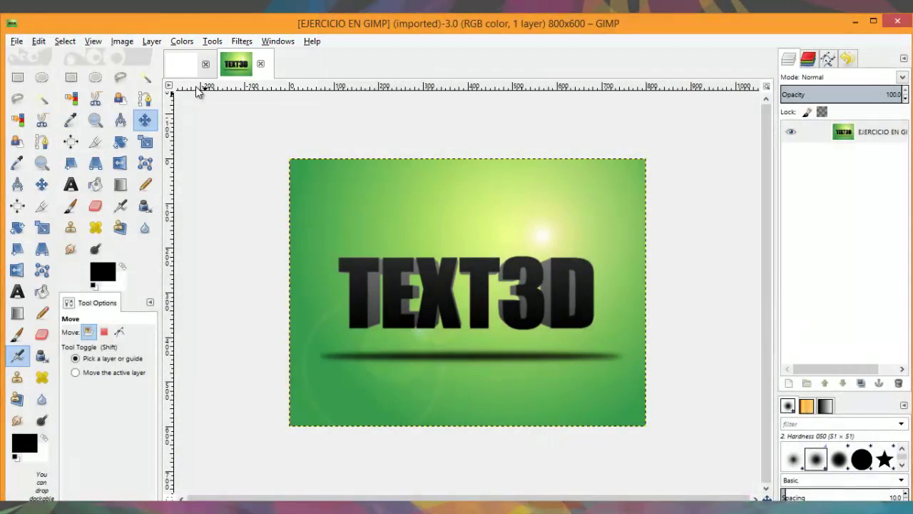
click(179, 67)
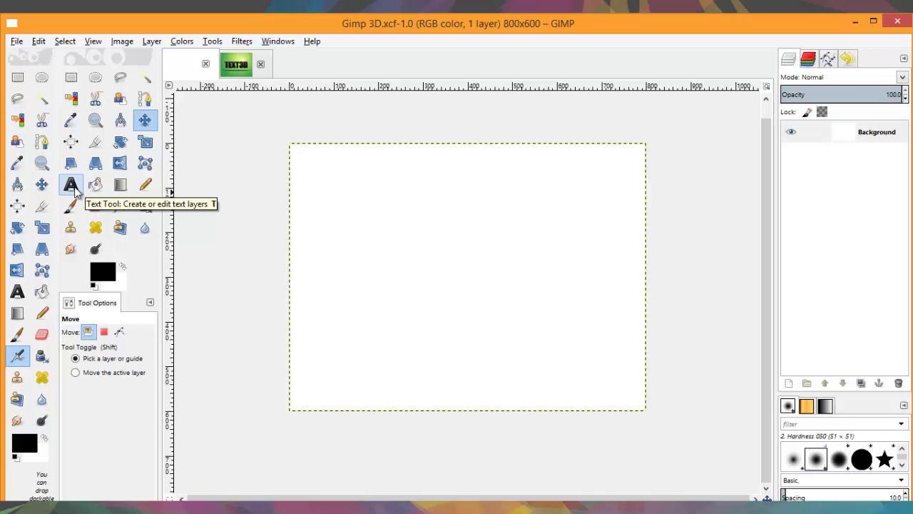
click(71, 185)
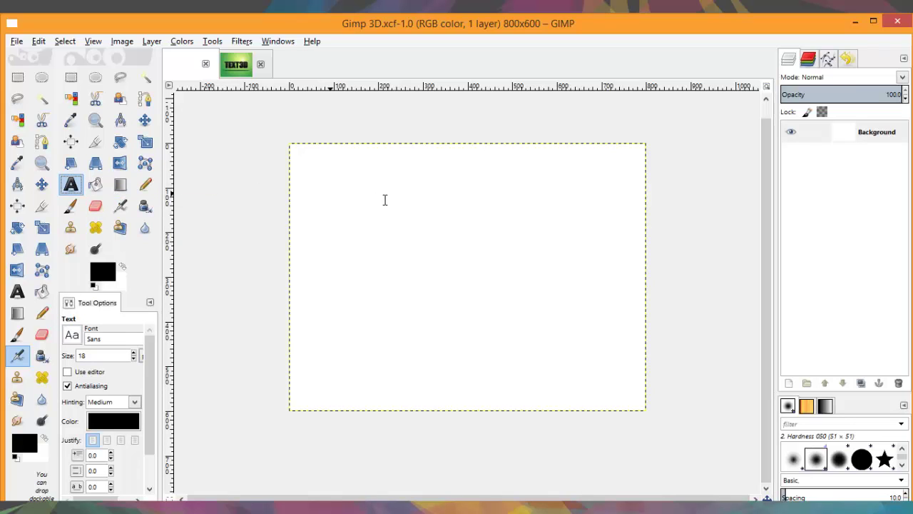
click(460, 271)
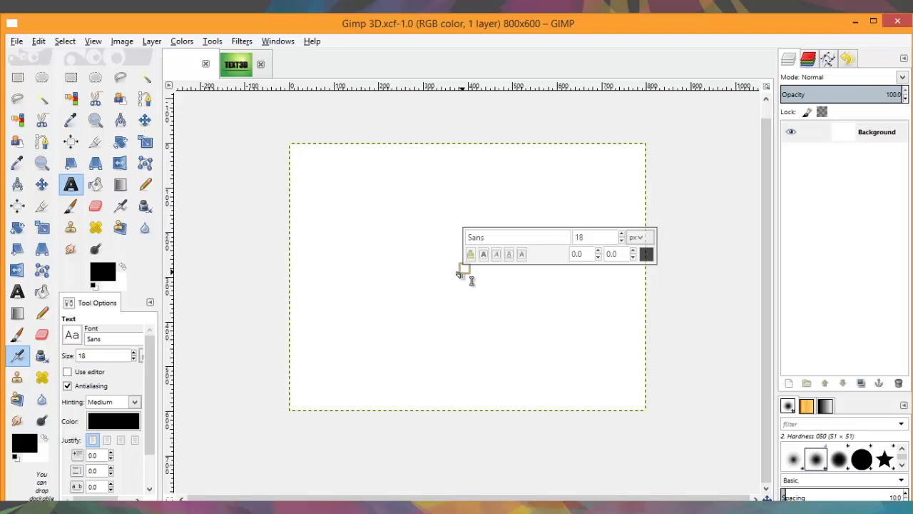
text(TEXT)
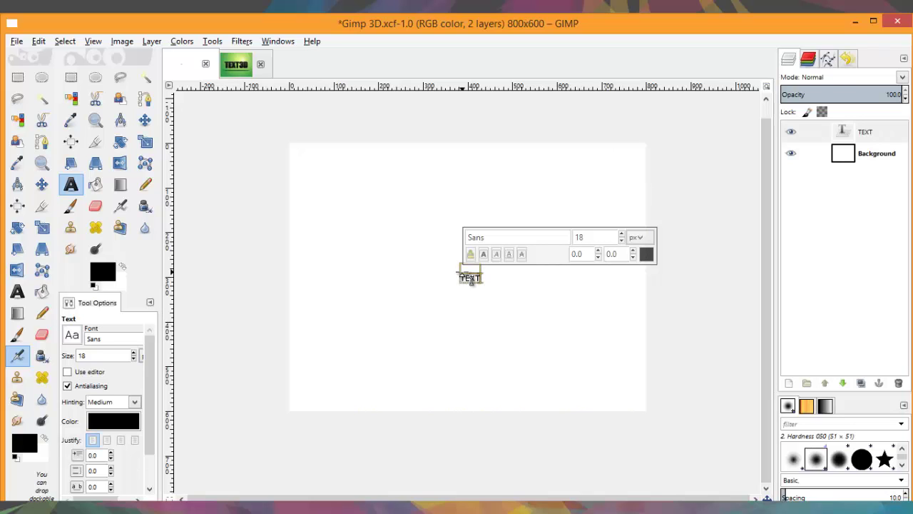
text(3D)
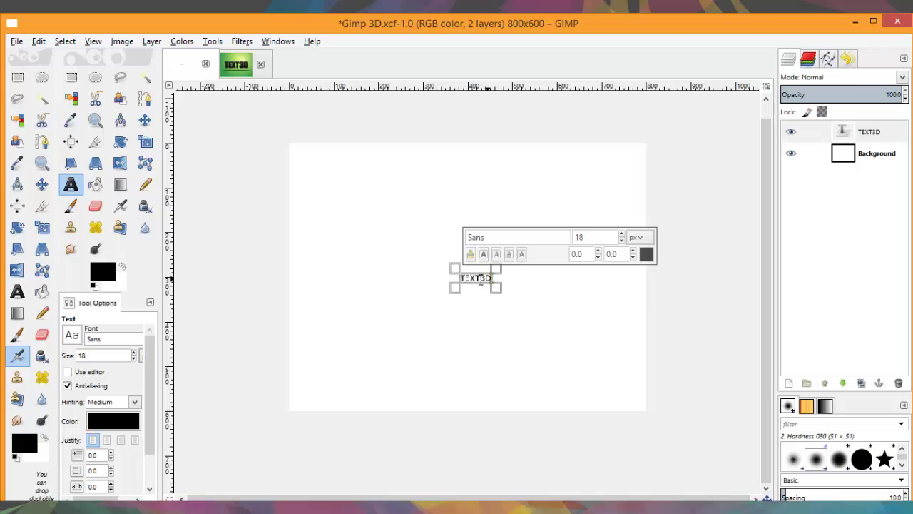
- Set the TEXT3D text to the Impact Condensed font at a size of 200 px
double_click(480, 280)
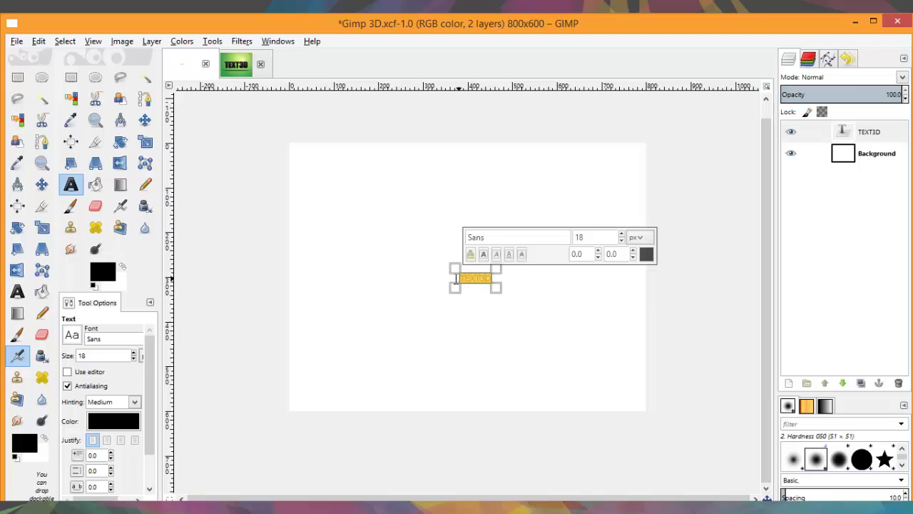
double_click(488, 240)
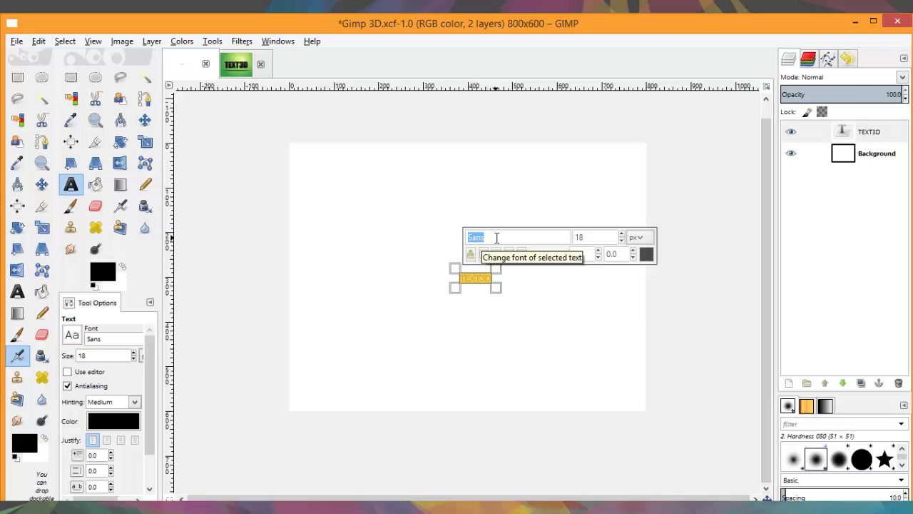
text(IM)
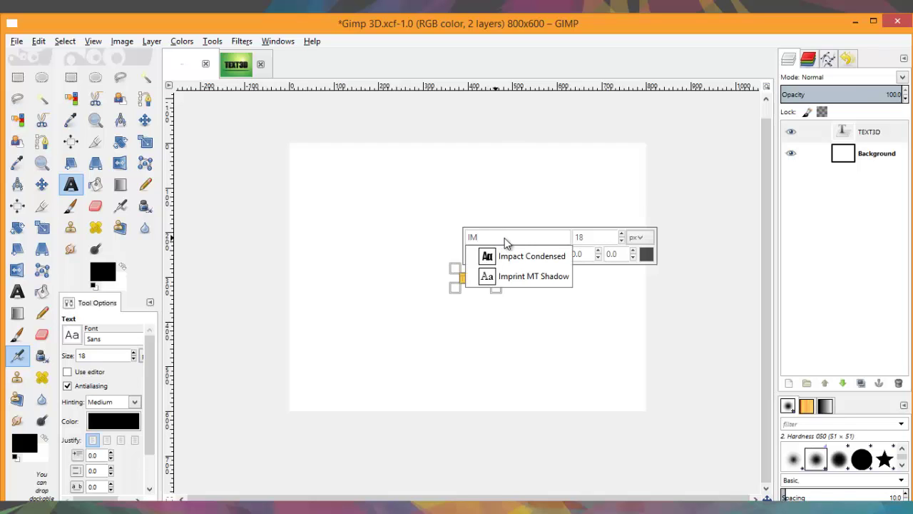
click(521, 256)
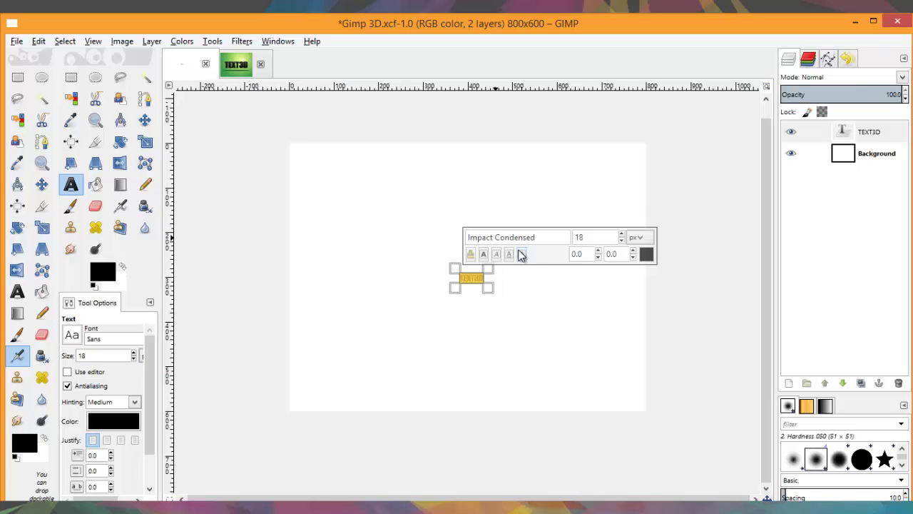
double_click(577, 236)
text(200)
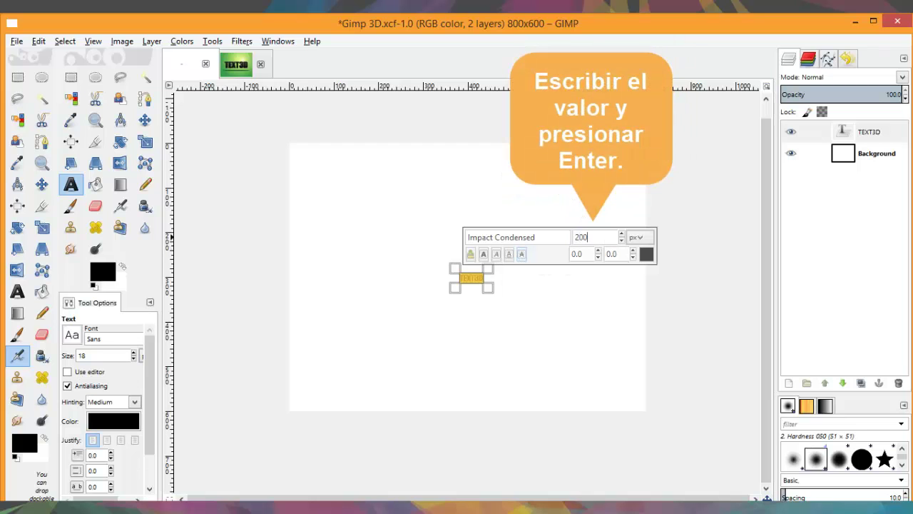
key(Return)
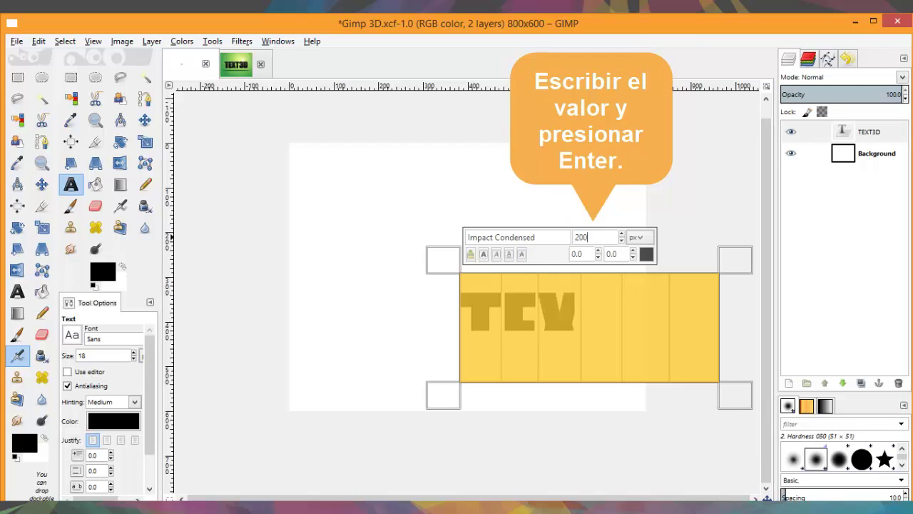
- Move the TEXT3D text layer so it sits roughly centred horizontally and slightly below the middle of the canvas
click(145, 120)
drag(481, 328, 369, 286)
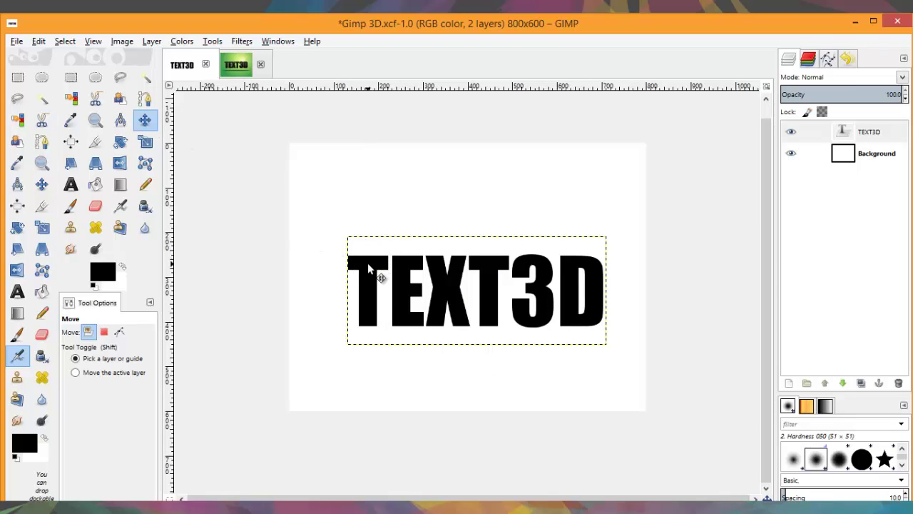
drag(367, 262, 362, 280)
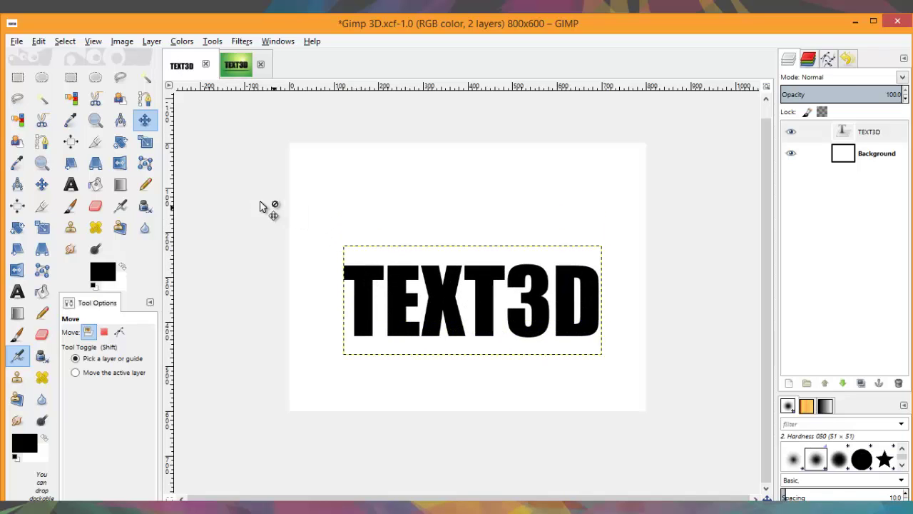
- Centre the TEXT3D text layer horizontally and vertically on the canvas with the Align tool, and save the image
click(70, 145)
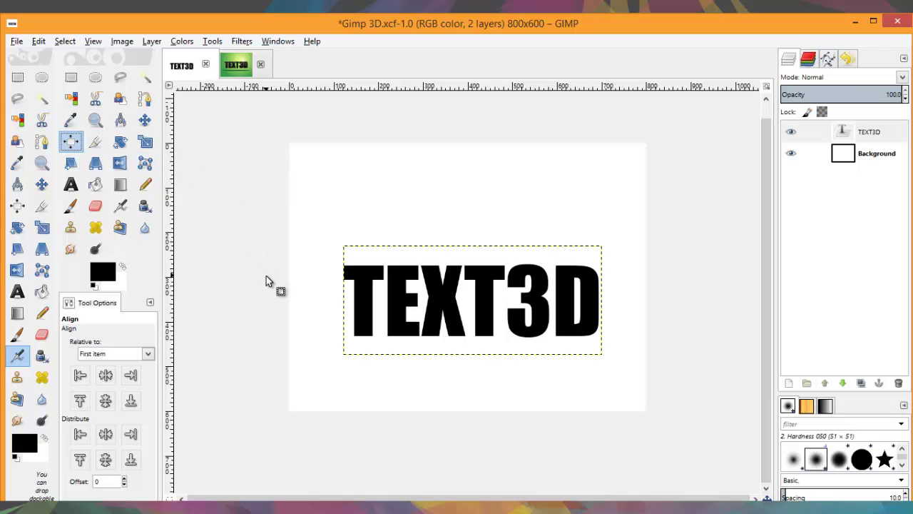
click(358, 280)
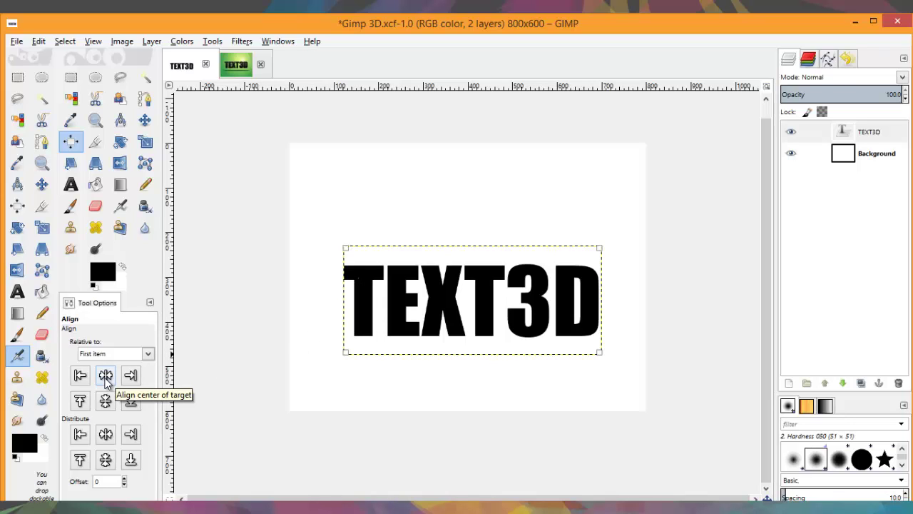
click(106, 376)
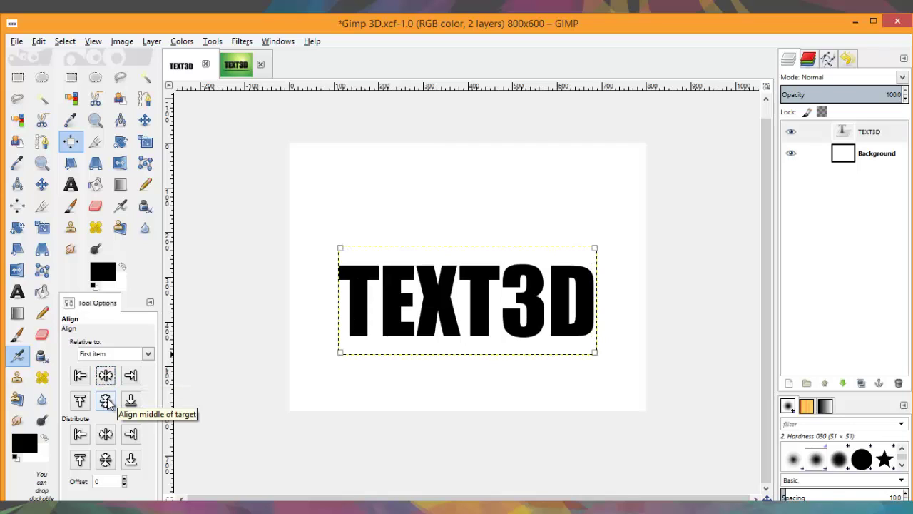
click(105, 401)
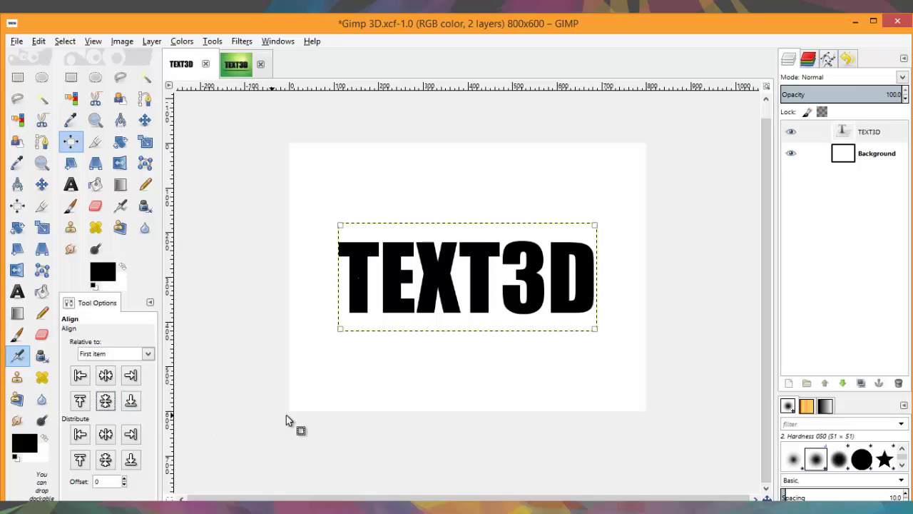
key(m)
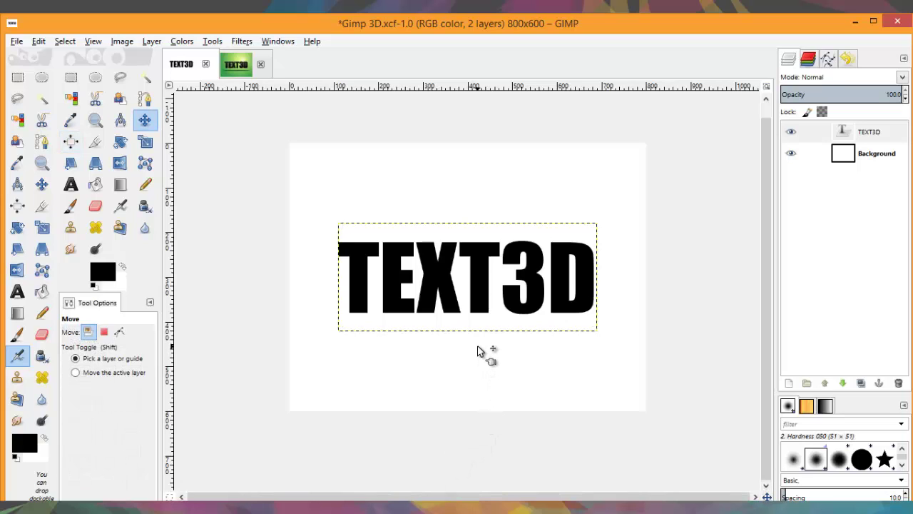
key(ctrl+s)
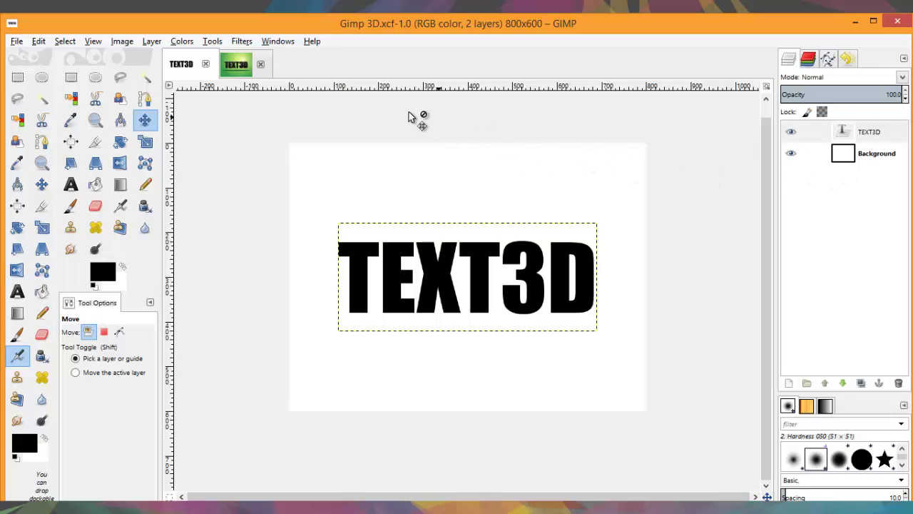
- Switch single-window mode off and back on
click(281, 43)
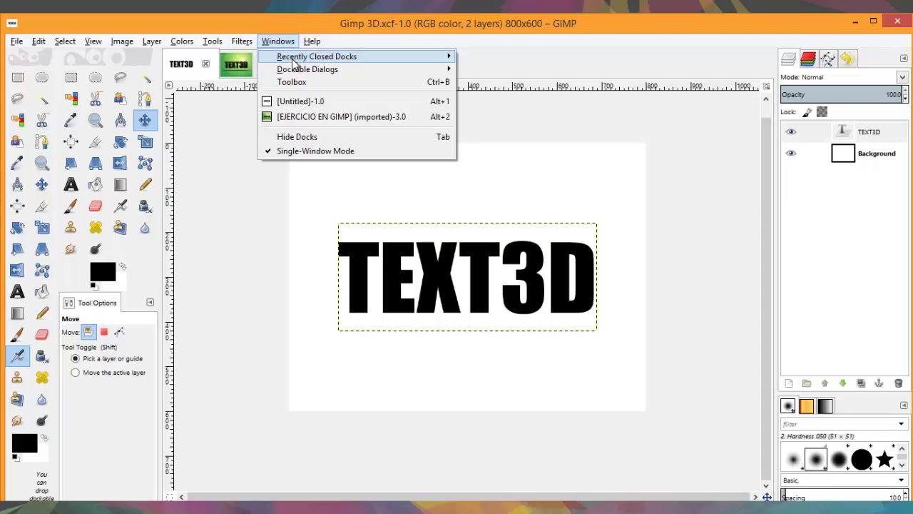
mouse_move(298, 74)
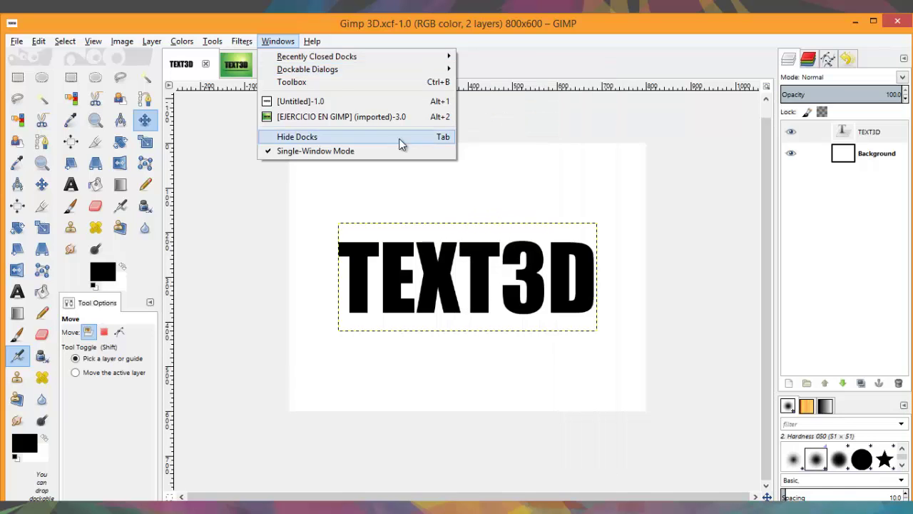
click(392, 150)
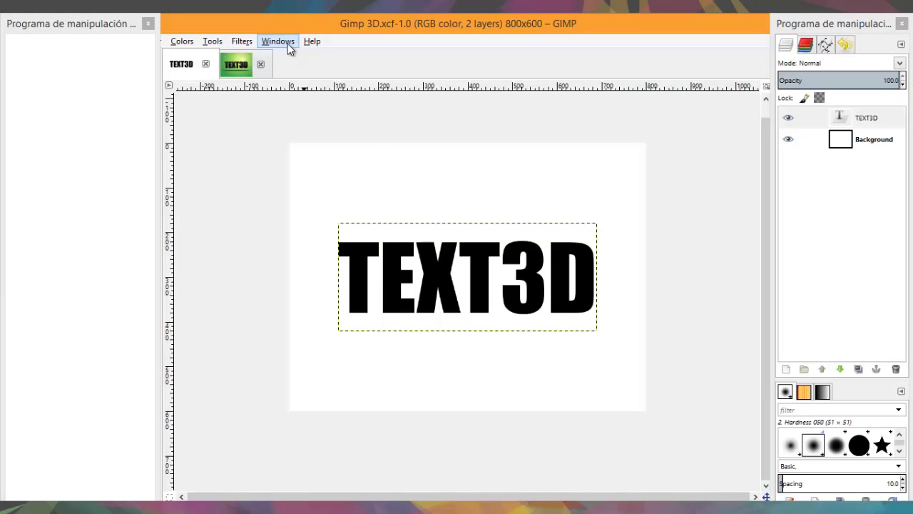
click(287, 43)
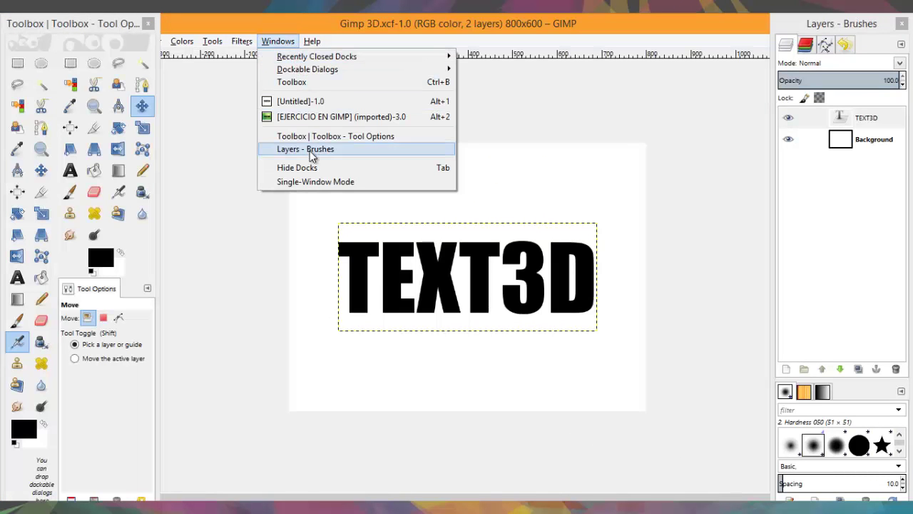
click(297, 167)
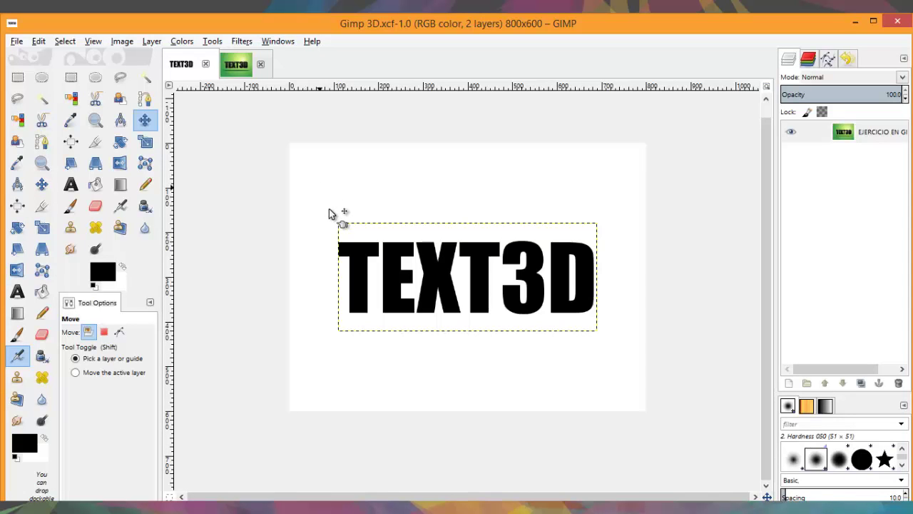
- Select the TEXT3D layer and enlarge it to the image size
click(356, 249)
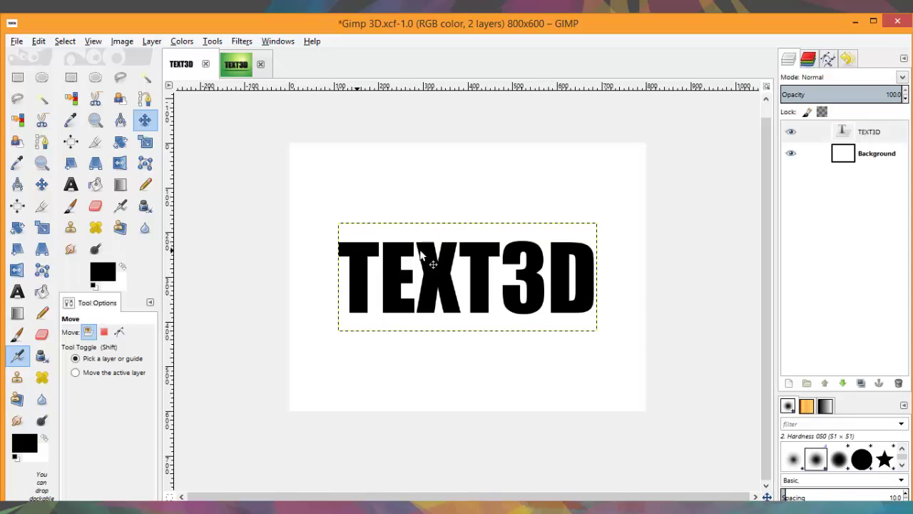
click(897, 138)
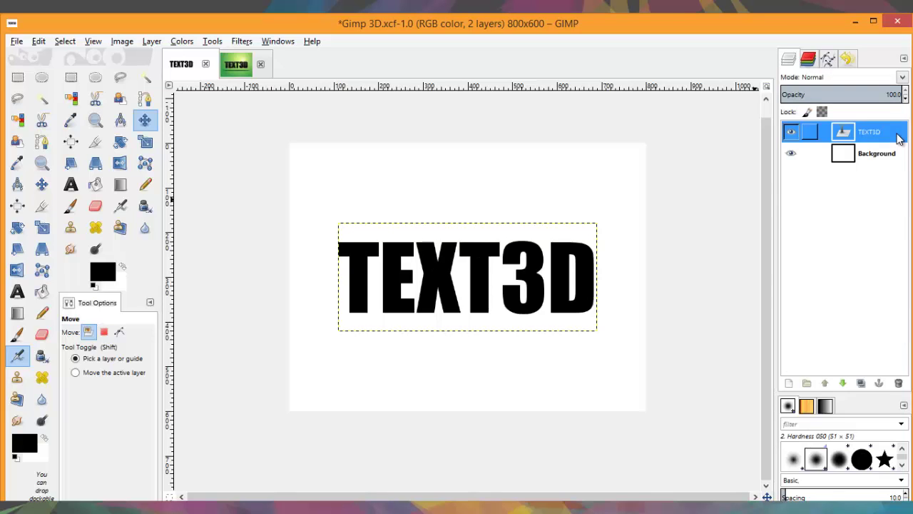
right_click(897, 139)
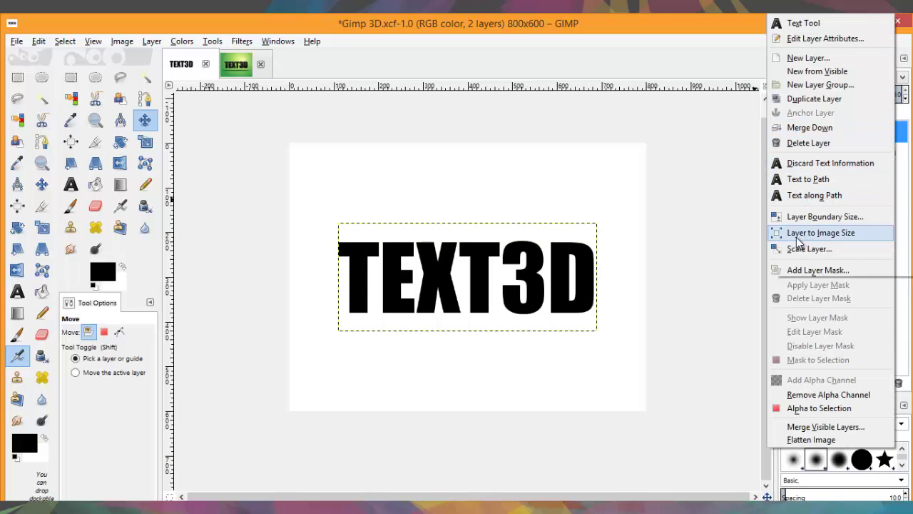
click(841, 234)
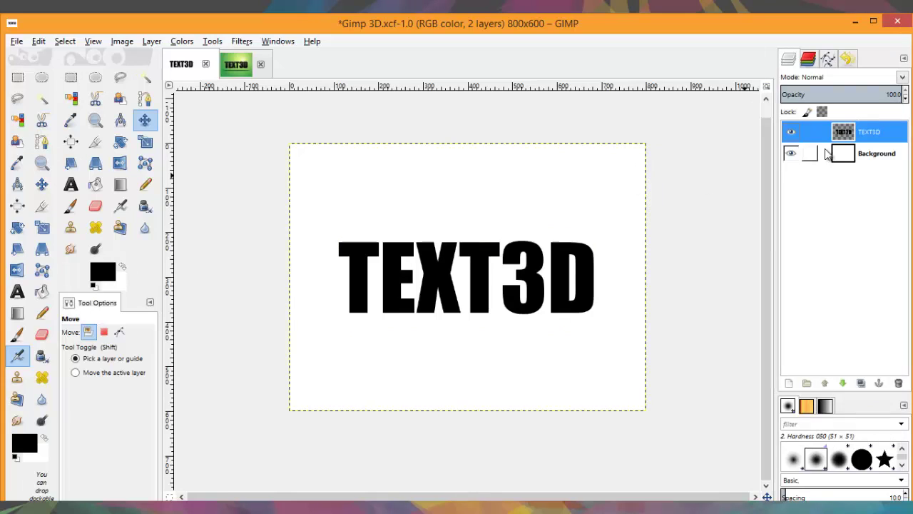
- Duplicate the TEXT3D layer and hide the upper copy
right_click(888, 138)
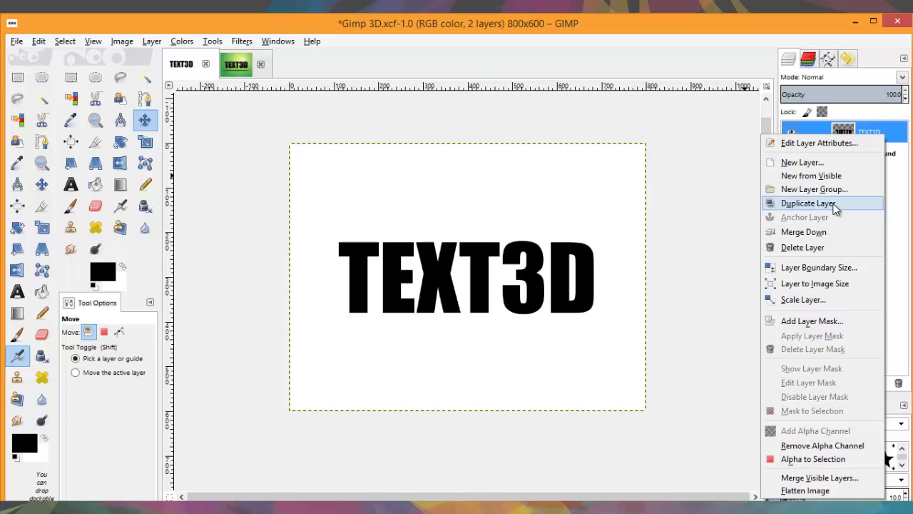
key(Escape)
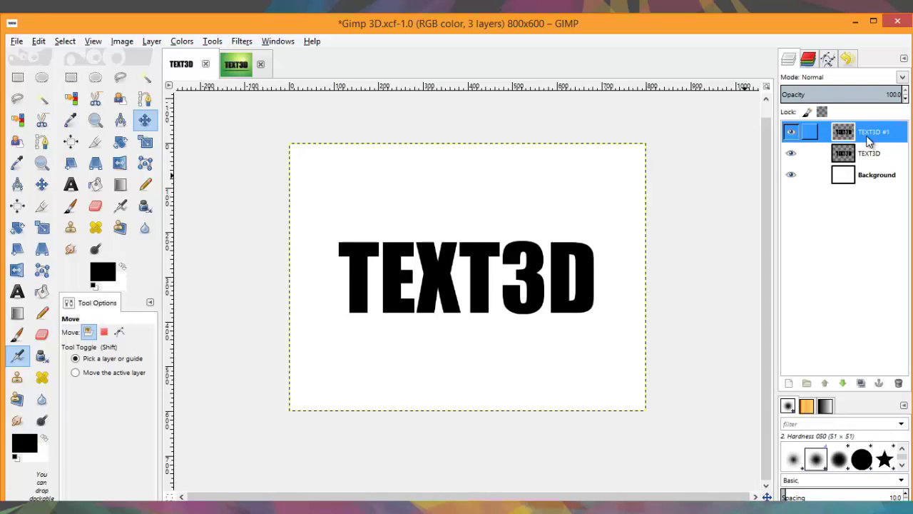
click(791, 133)
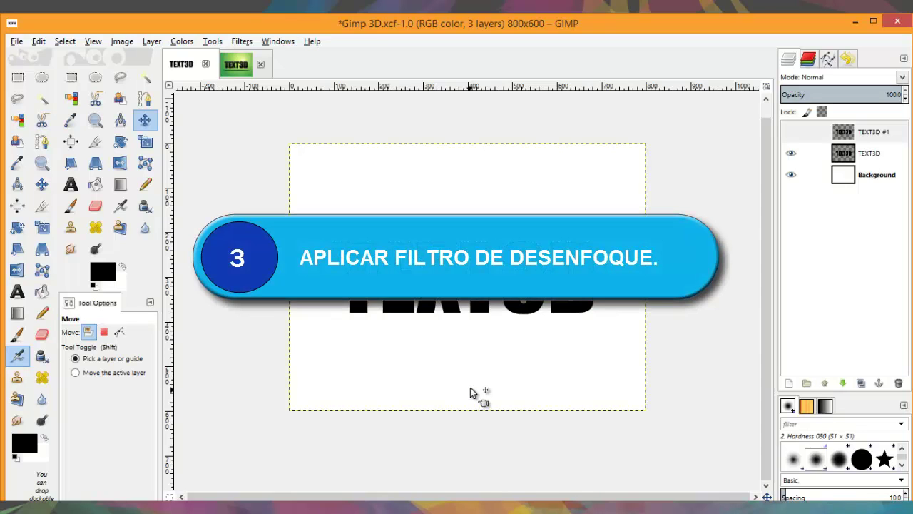
click(243, 43)
mouse_move(258, 123)
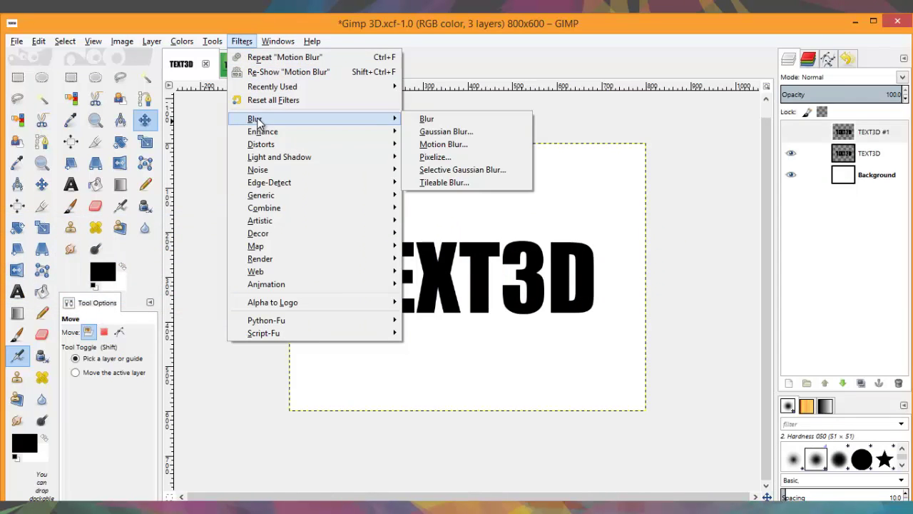
mouse_move(264, 142)
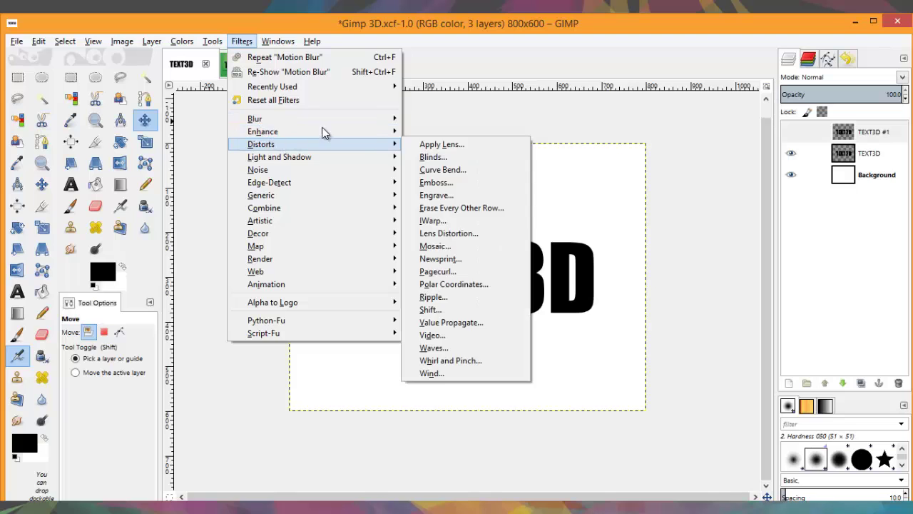
click(568, 118)
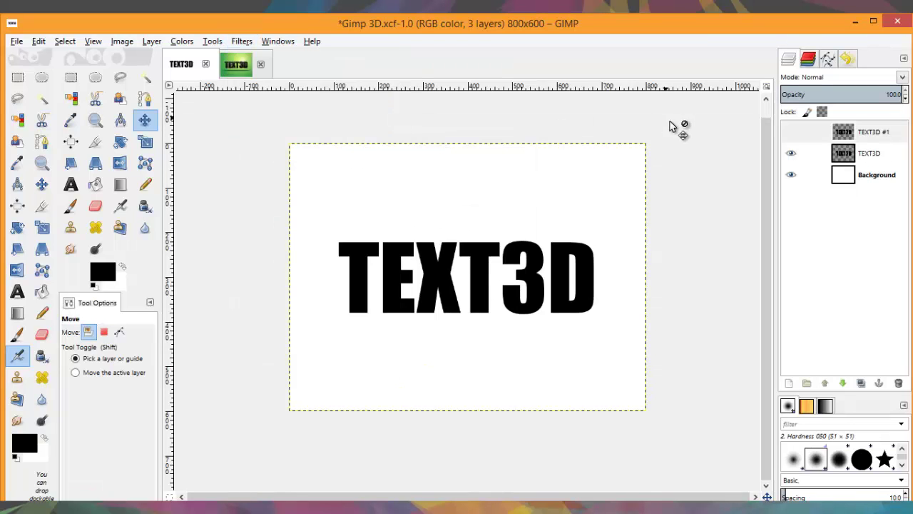
- Apply a Zoom Motion Blur to the original TEXT3D layer, centred at X 400, Y 300 px, with length 35 and Blur outward off
click(884, 154)
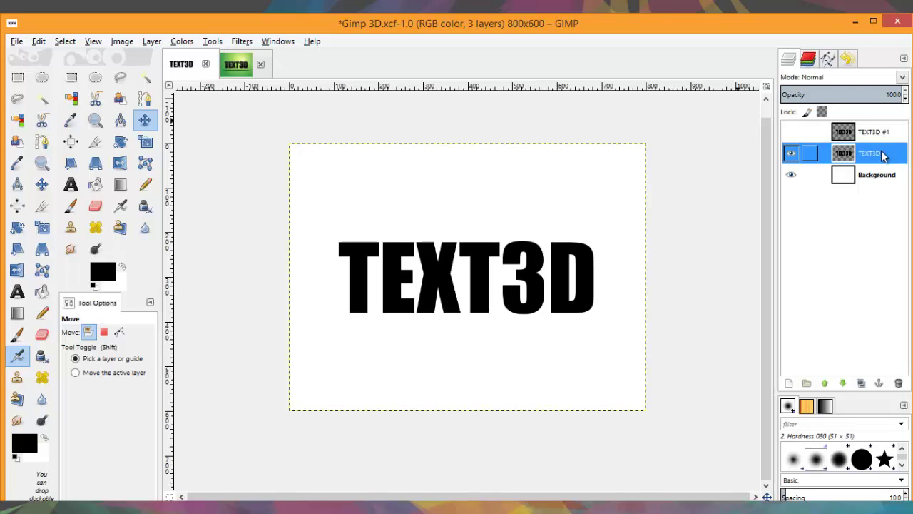
click(247, 41)
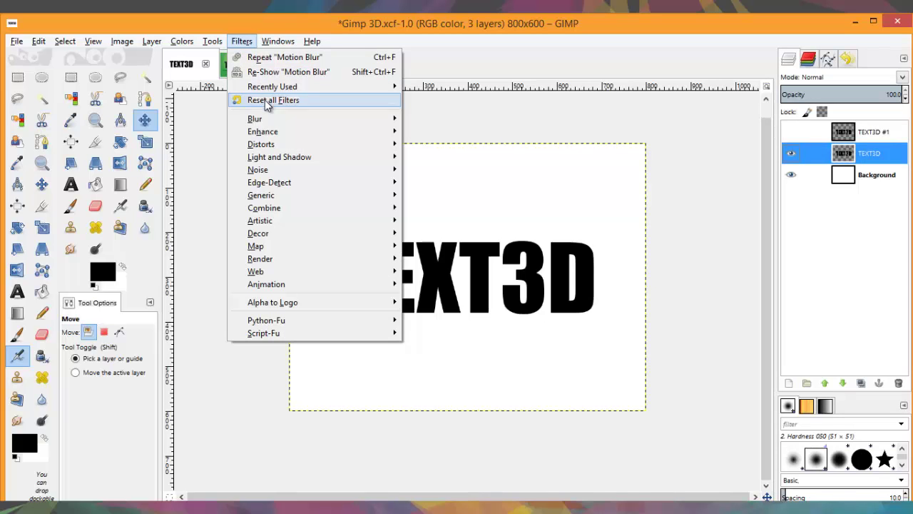
mouse_move(263, 121)
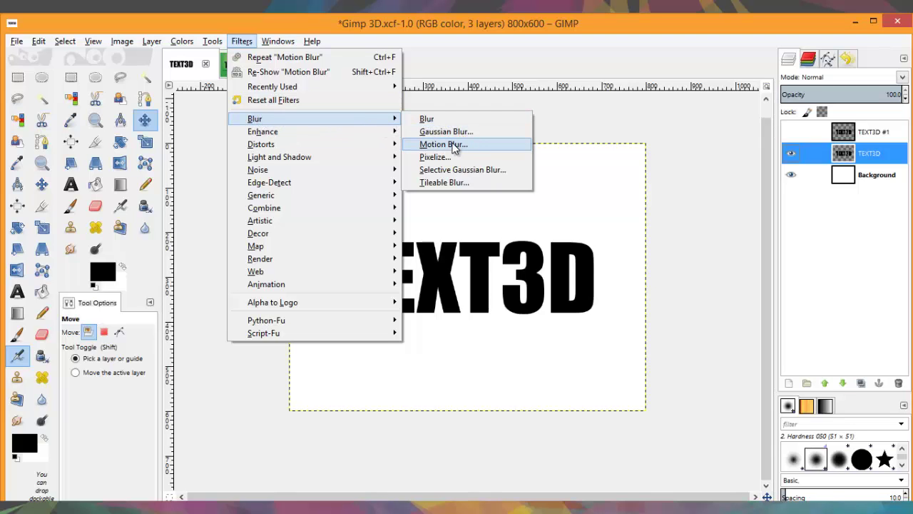
click(476, 144)
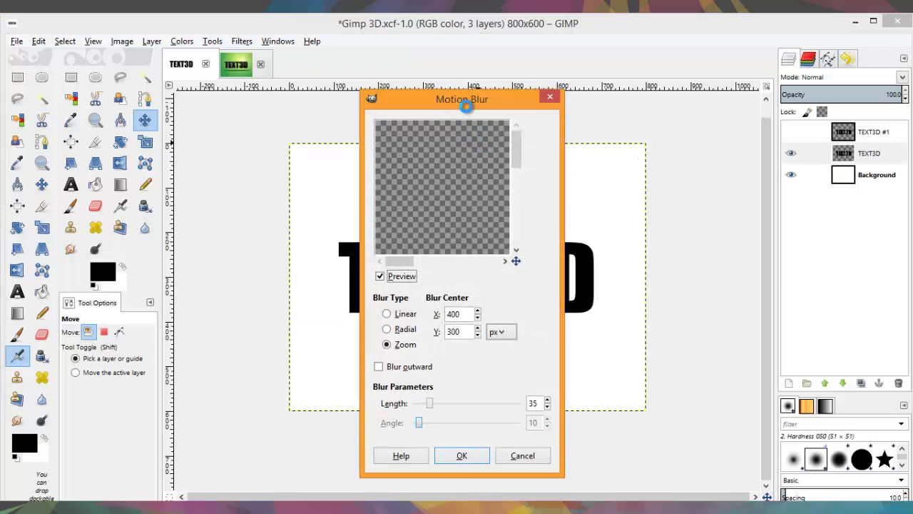
drag(481, 99, 483, 60)
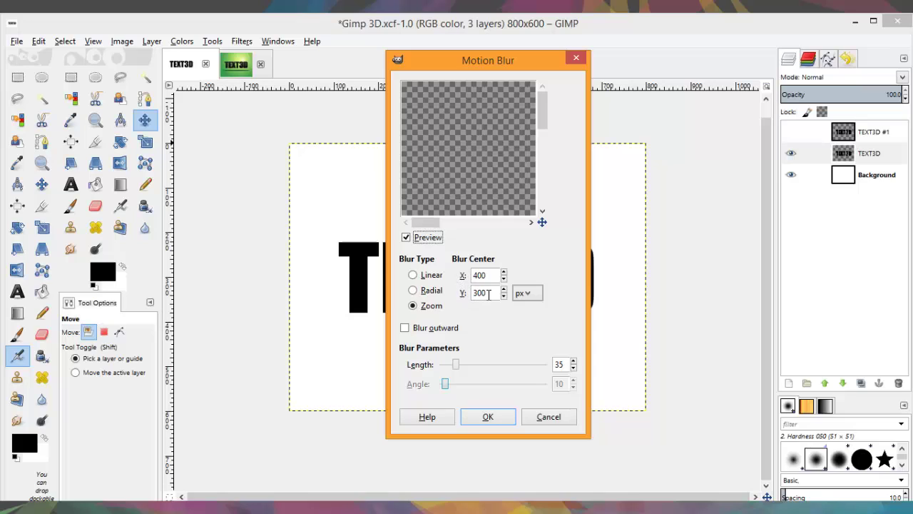
click(404, 328)
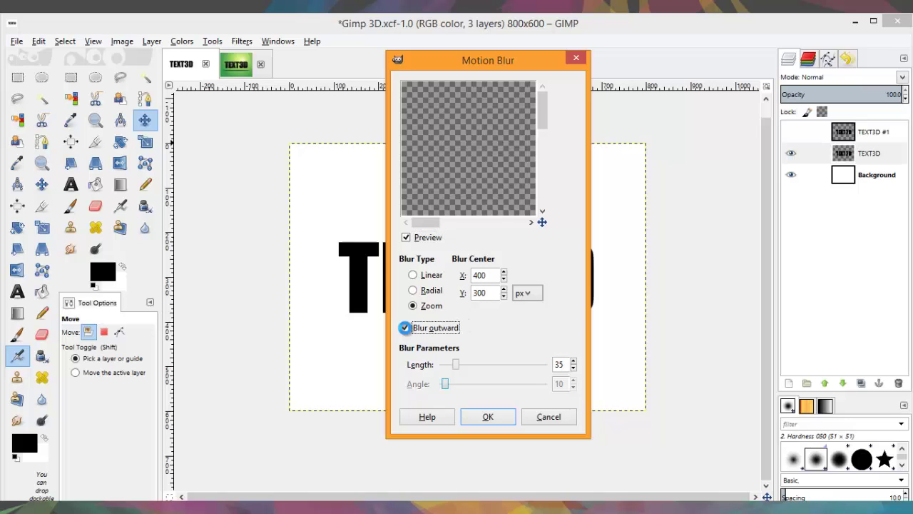
click(408, 322)
click(487, 419)
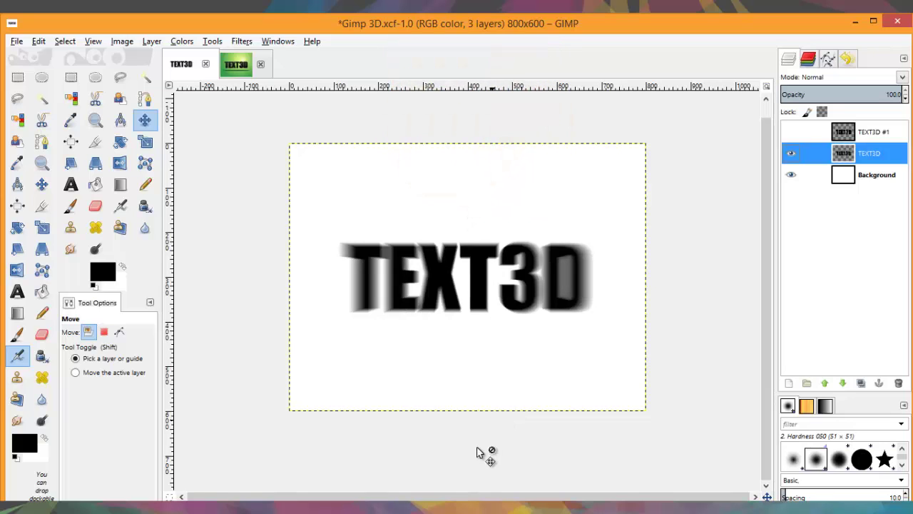
click(421, 450)
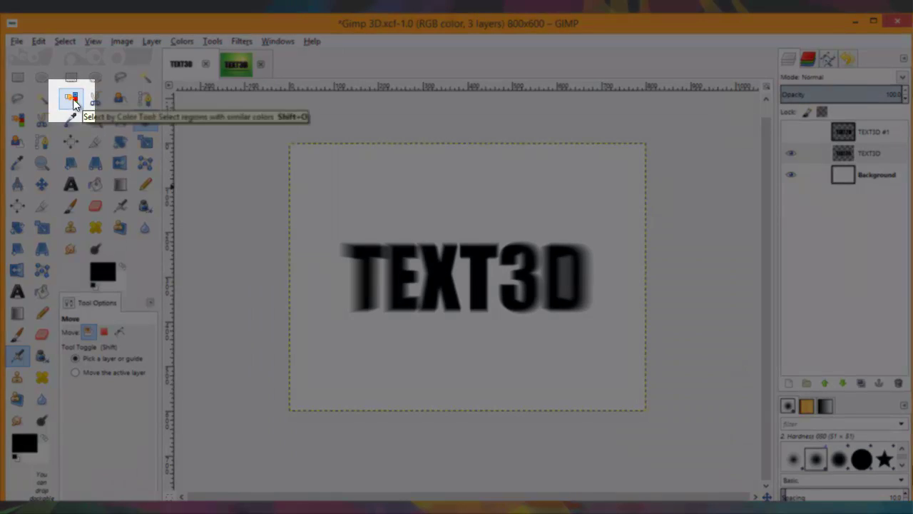
- Select the transparent area around the blurred TEXT3D letters by colour, and invert the selection so it covers the letters
click(74, 100)
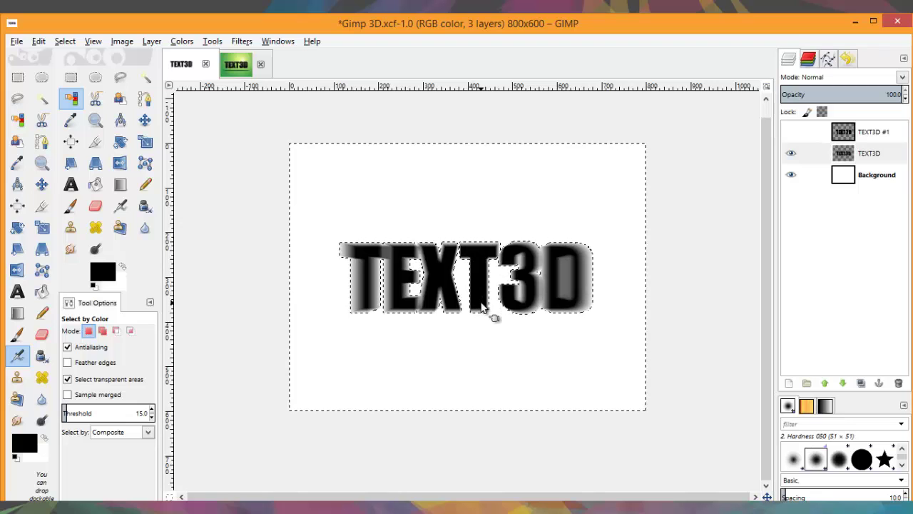
scroll(481, 307, up, 1)
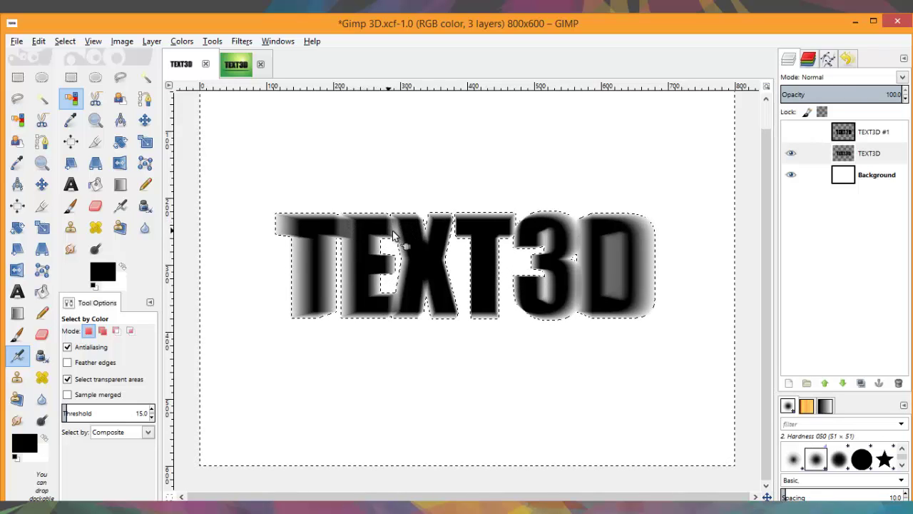
right_click(441, 231)
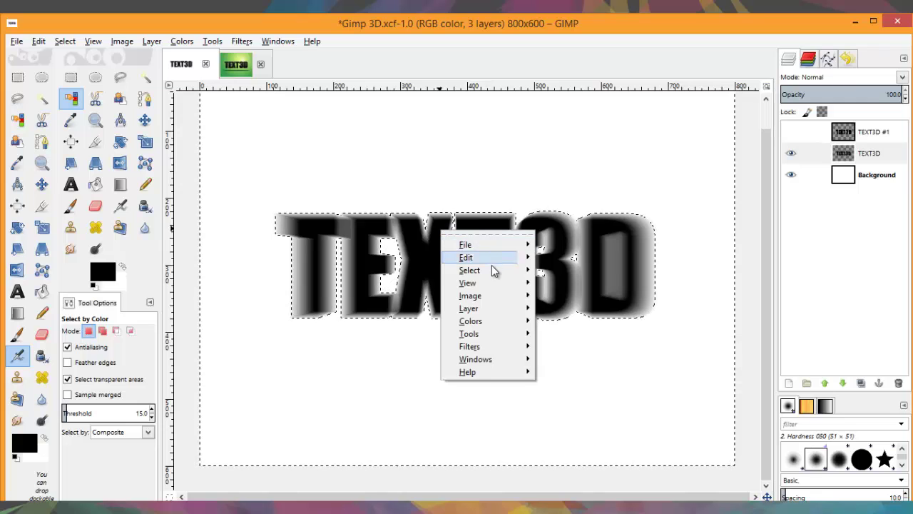
mouse_move(492, 271)
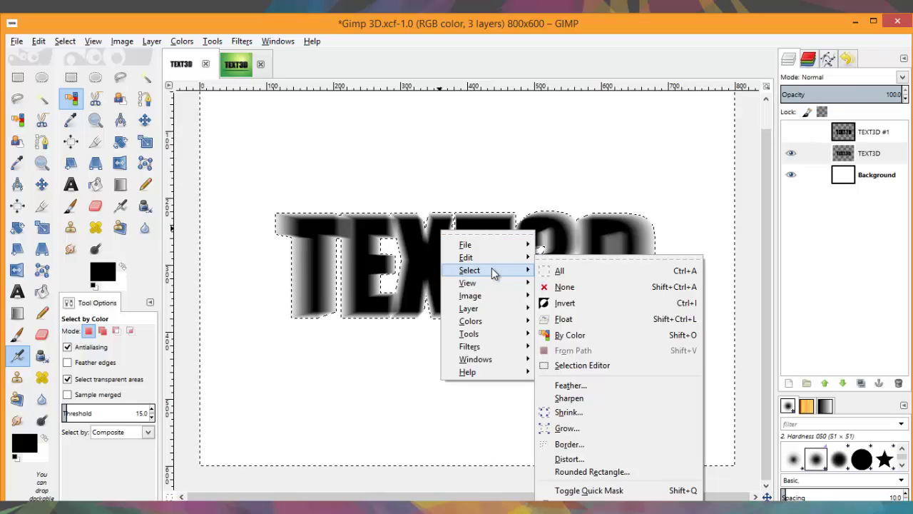
click(585, 305)
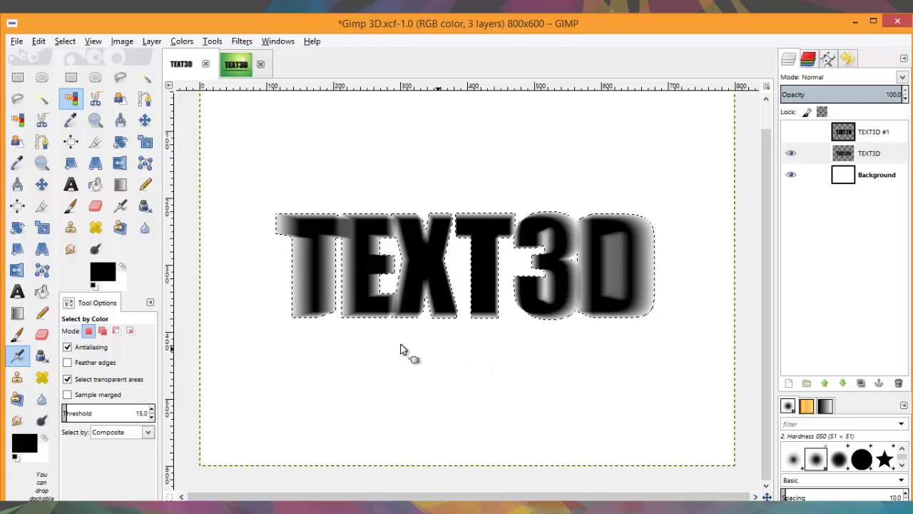
- Fill the selection on the TEXT3D layer with a linear gradient from dark grey 4d4d4d to lighter grey, running straight down from above the letters
click(121, 184)
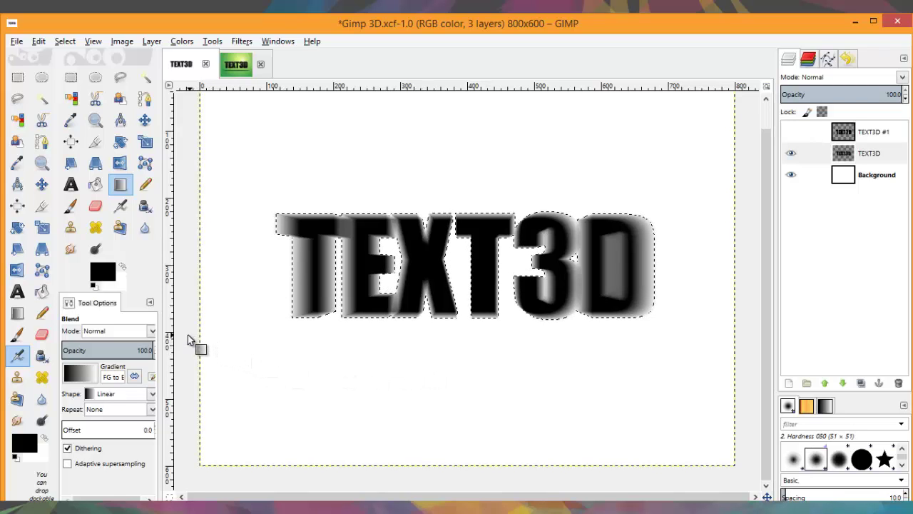
click(27, 447)
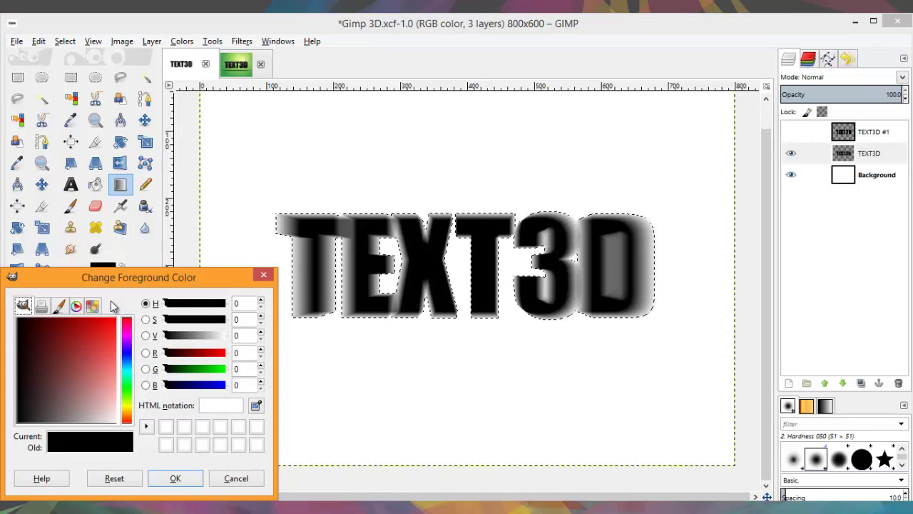
drag(140, 278, 452, 195)
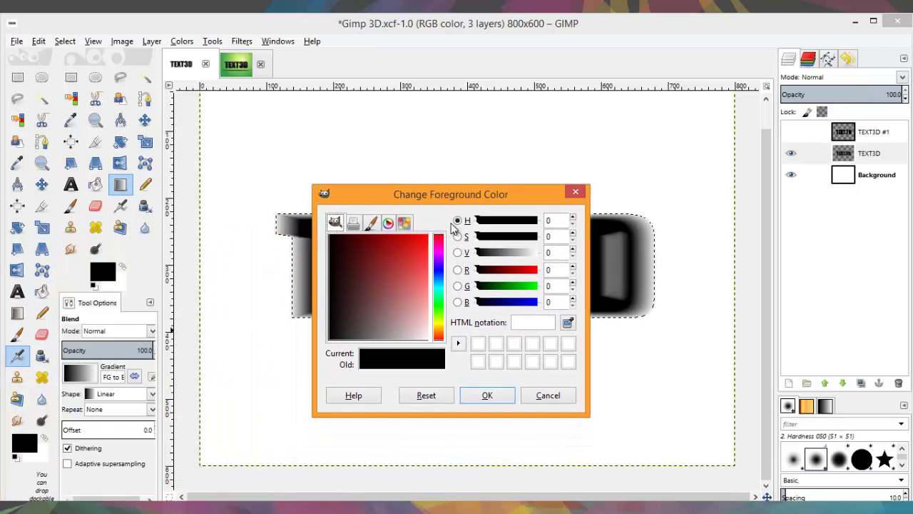
click(482, 254)
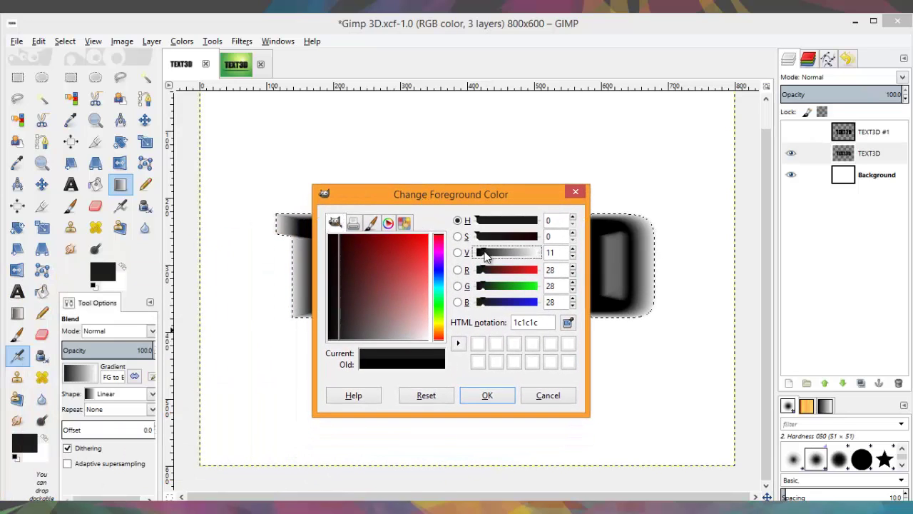
click(46, 440)
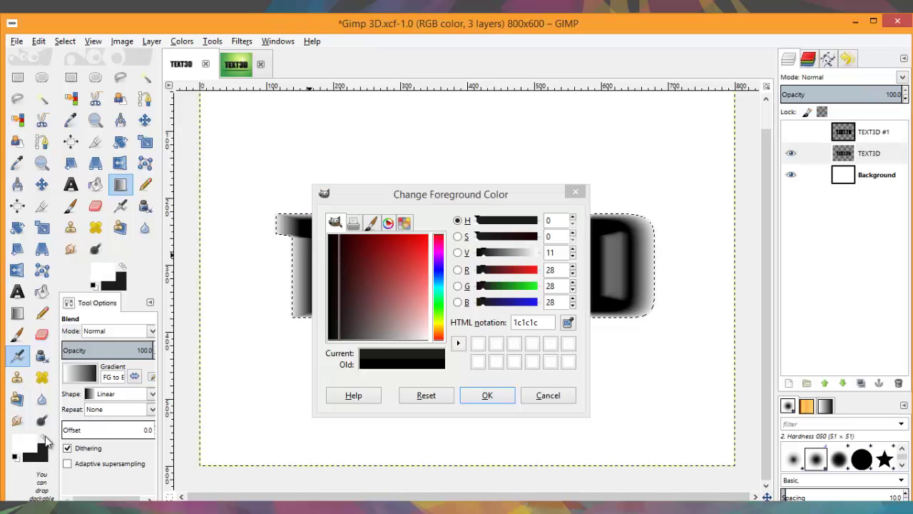
click(481, 258)
mouse_move(480, 259)
mouse_down()
mouse_move(501, 260)
mouse_move(495, 255)
mouse_up()
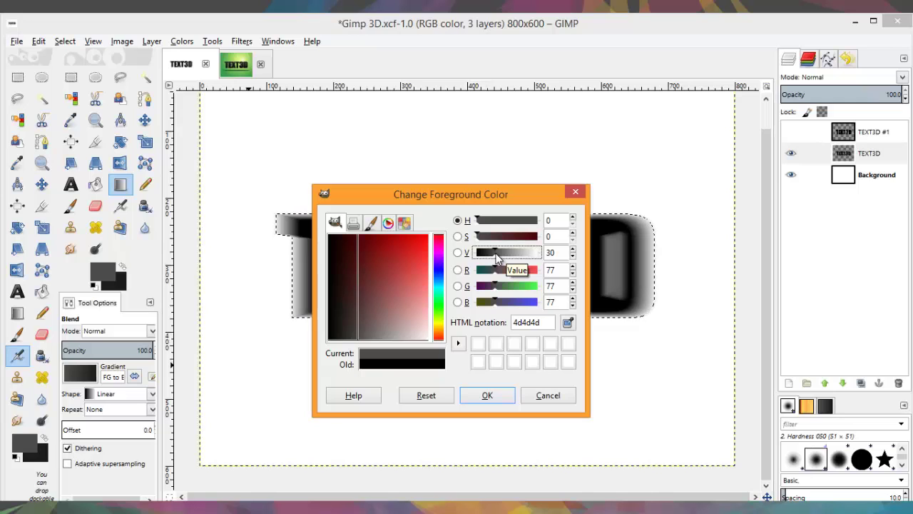
click(47, 442)
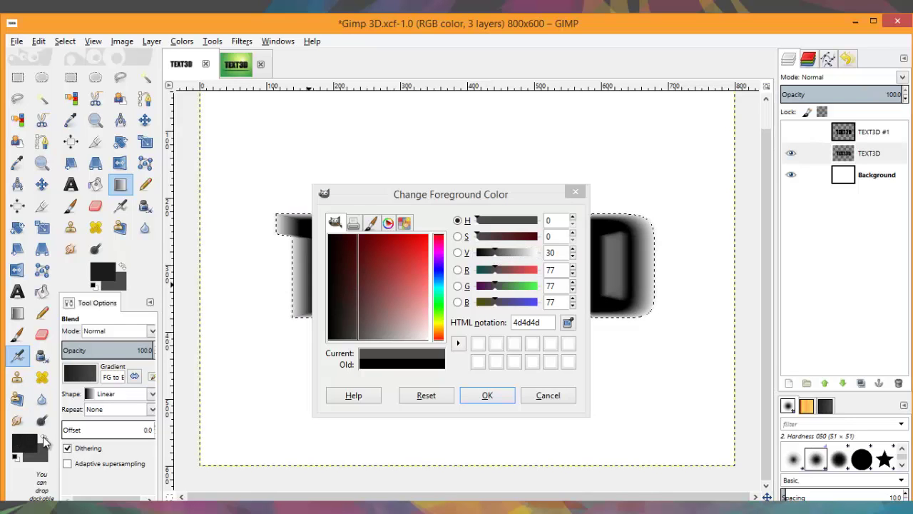
click(479, 397)
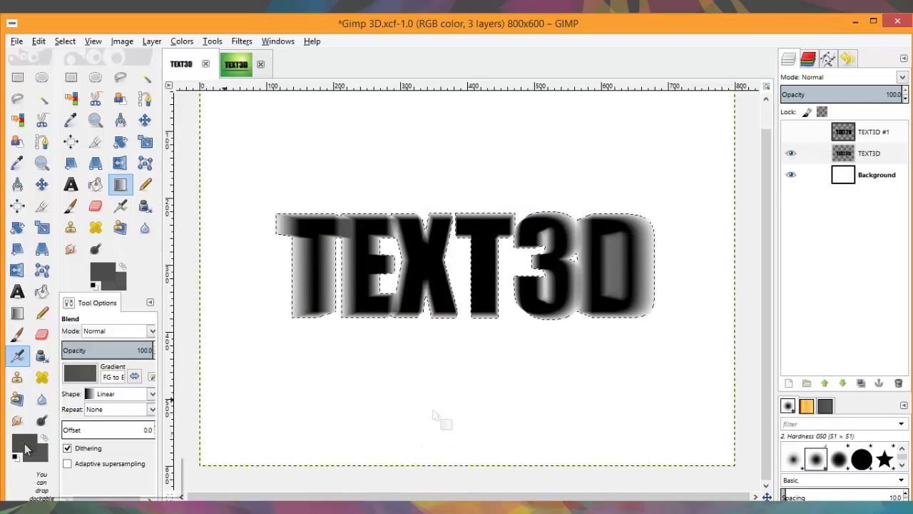
click(871, 153)
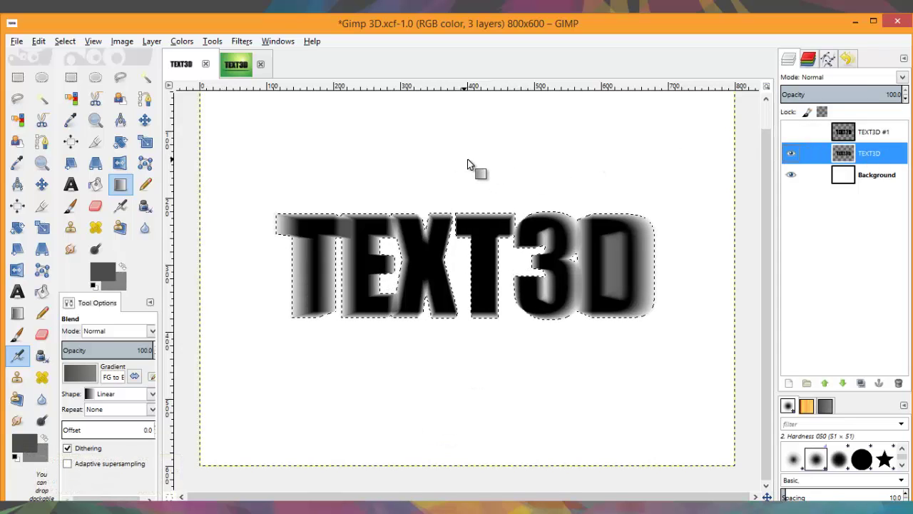
drag(468, 160, 468, 253)
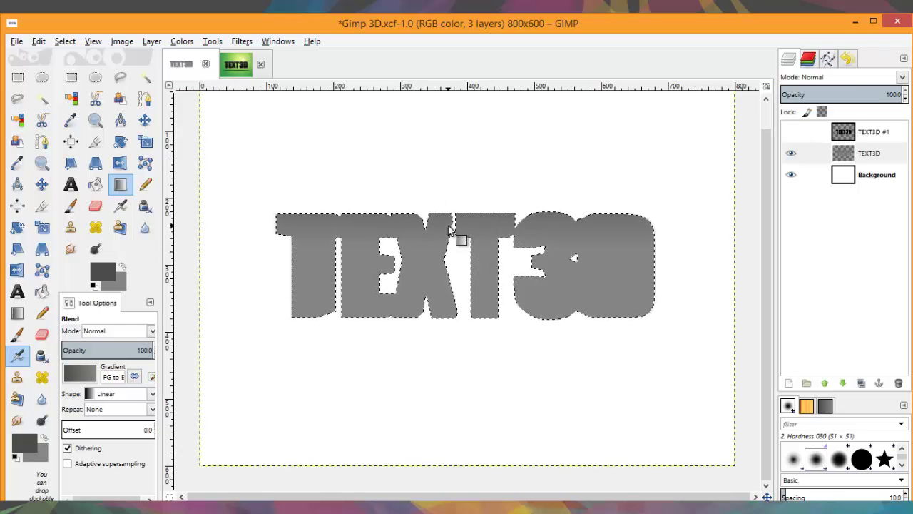
- Show the TEXT3D #1 layer and select its black letters by colour
click(820, 135)
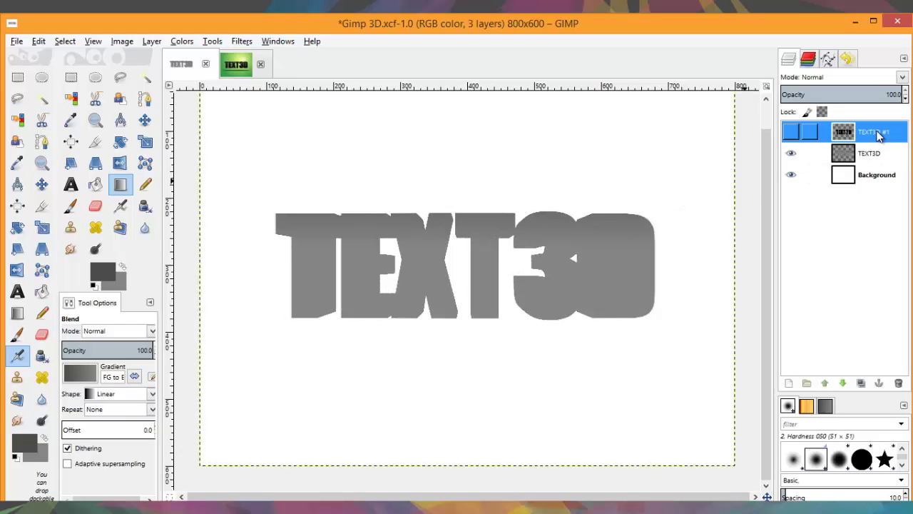
click(791, 133)
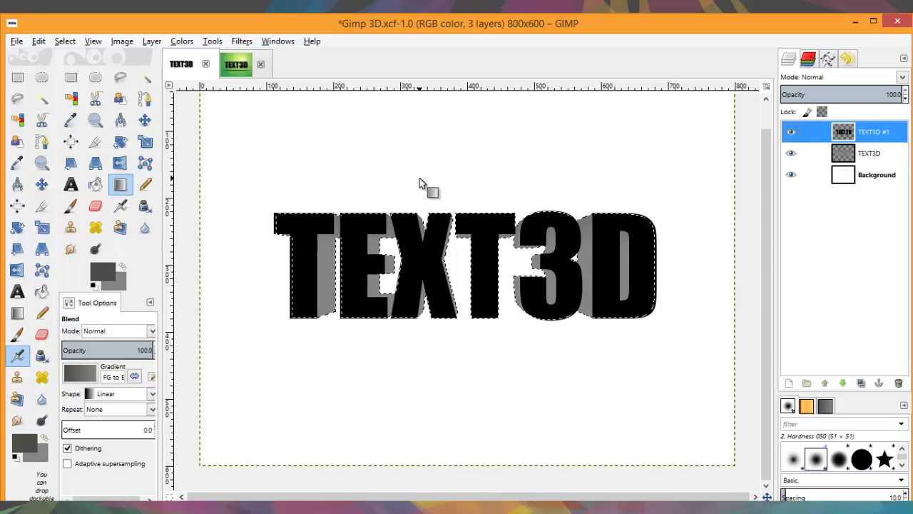
click(71, 99)
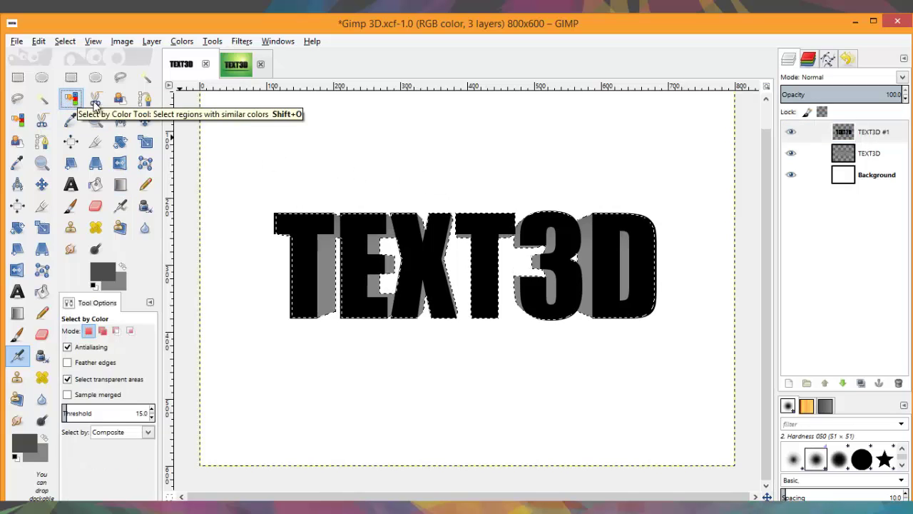
click(473, 222)
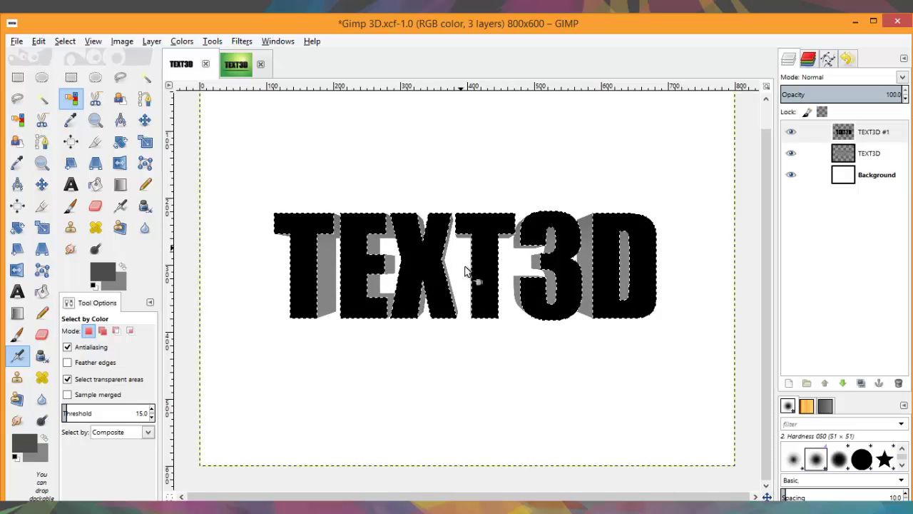
- Apply a linear grey-to-black gradient downward from above the selected TEXT3D #1 letters to their middle, and clear the selection
key(l)
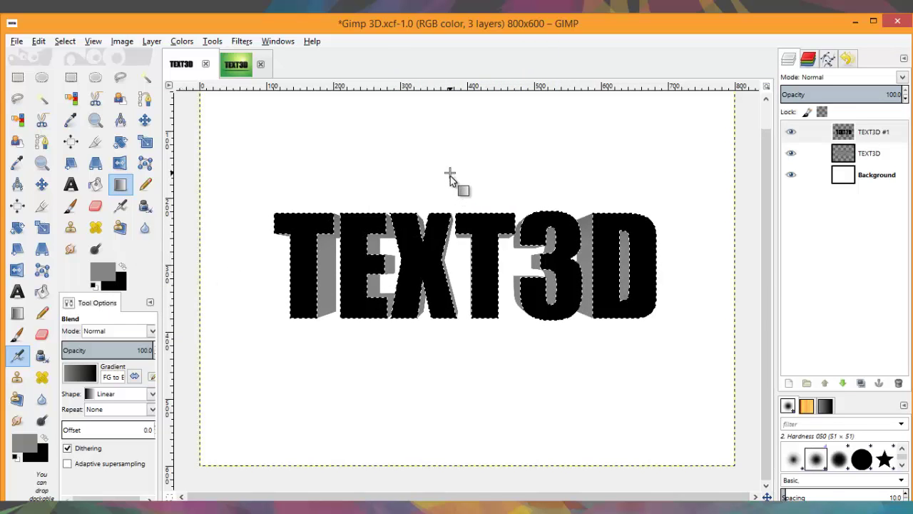
drag(450, 173, 452, 267)
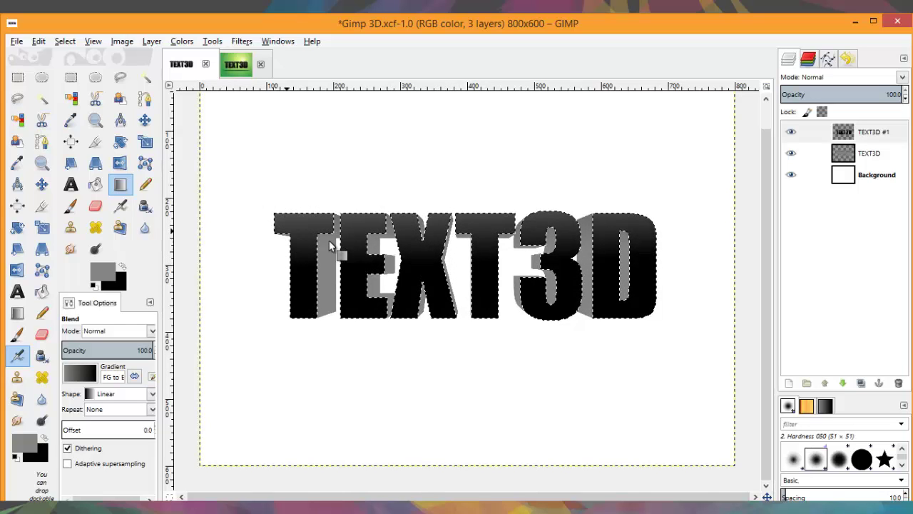
right_click(432, 243)
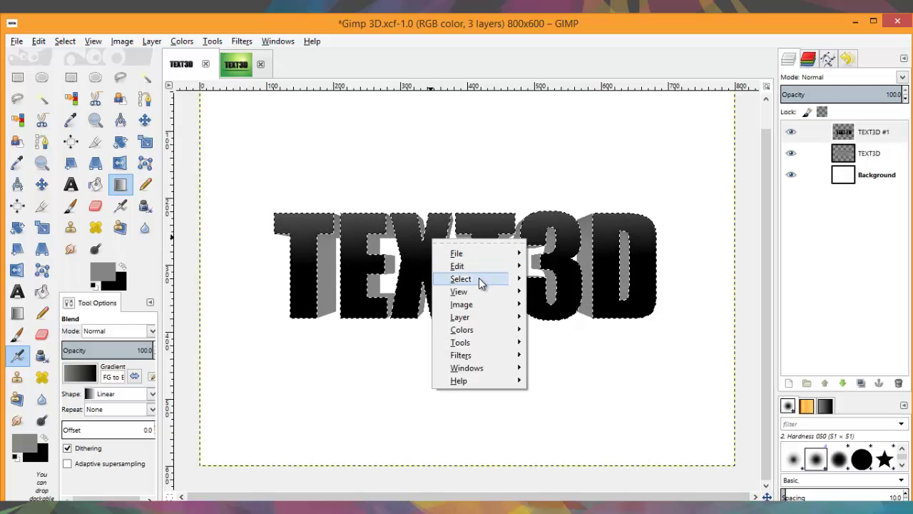
mouse_move(479, 277)
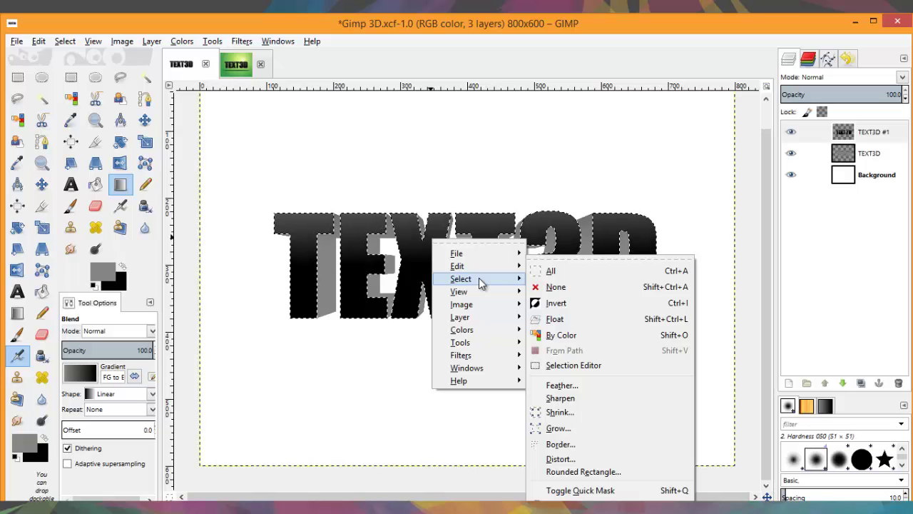
click(555, 288)
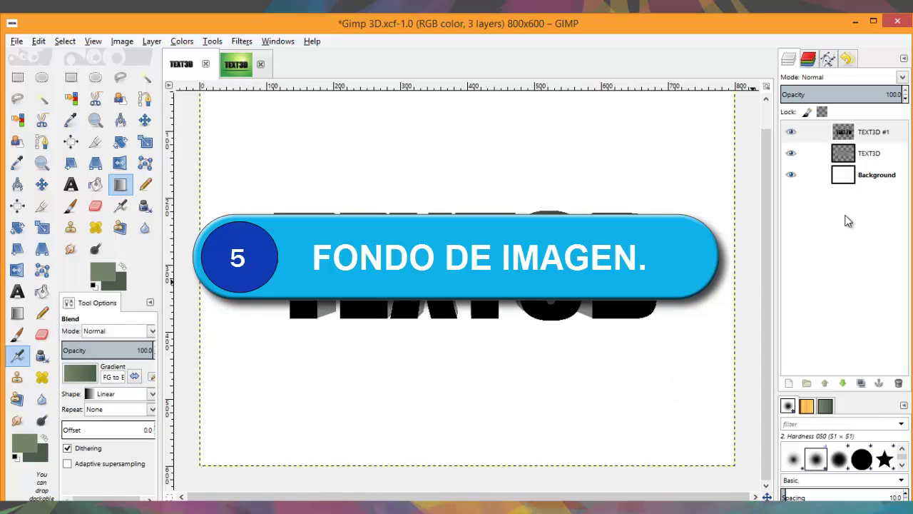
- Select the Background layer and set the Blend tool's gradient shape to Radial
click(868, 180)
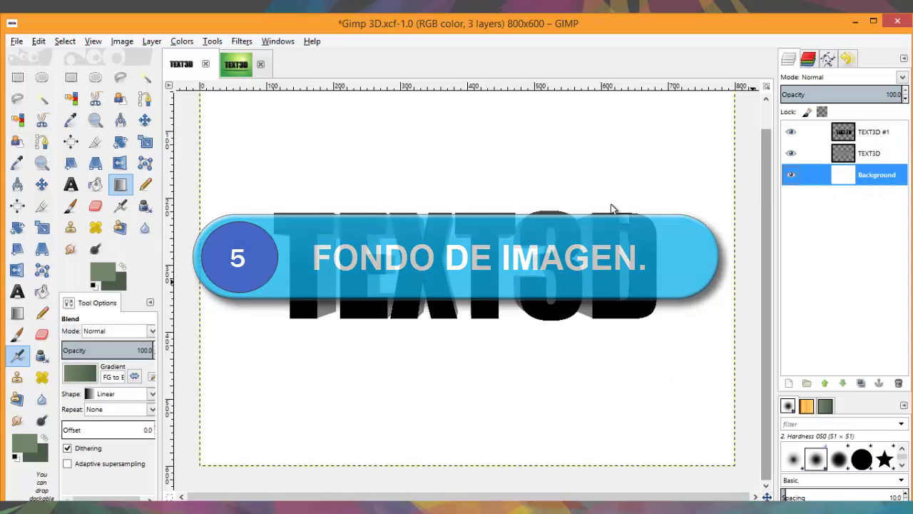
click(120, 186)
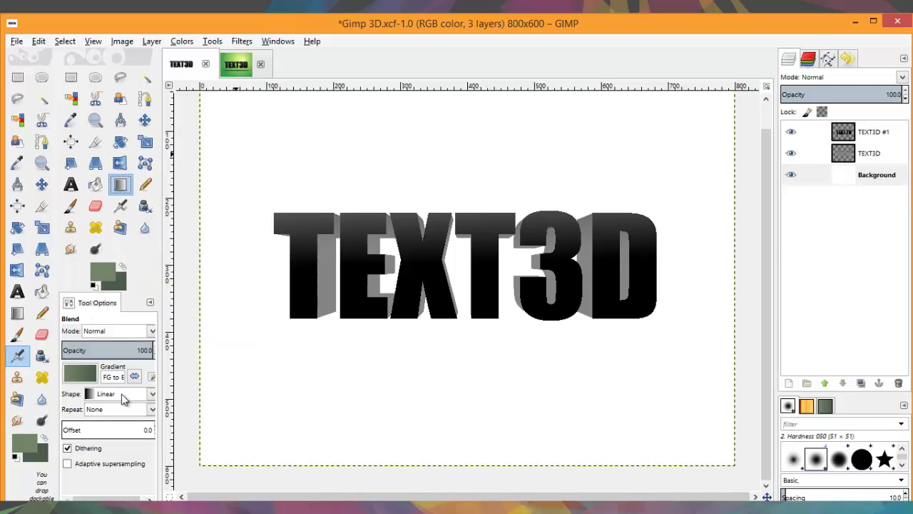
click(151, 396)
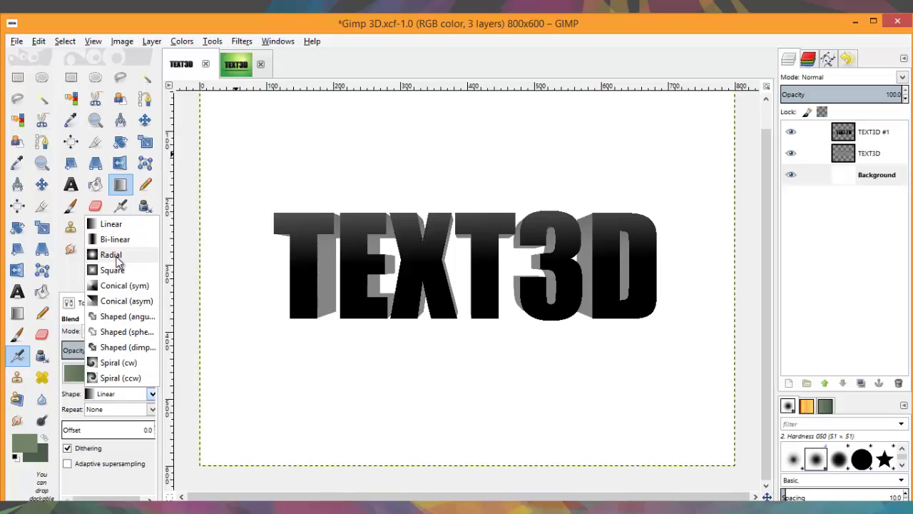
click(114, 255)
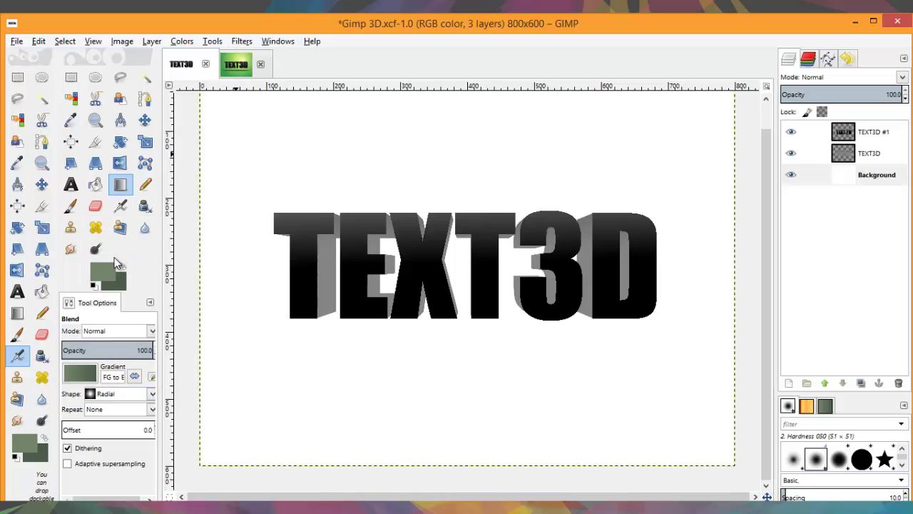
- Set the gradient colours to bright green 66e329 and a darker green, and fill the Background layer from its centre outward
click(107, 269)
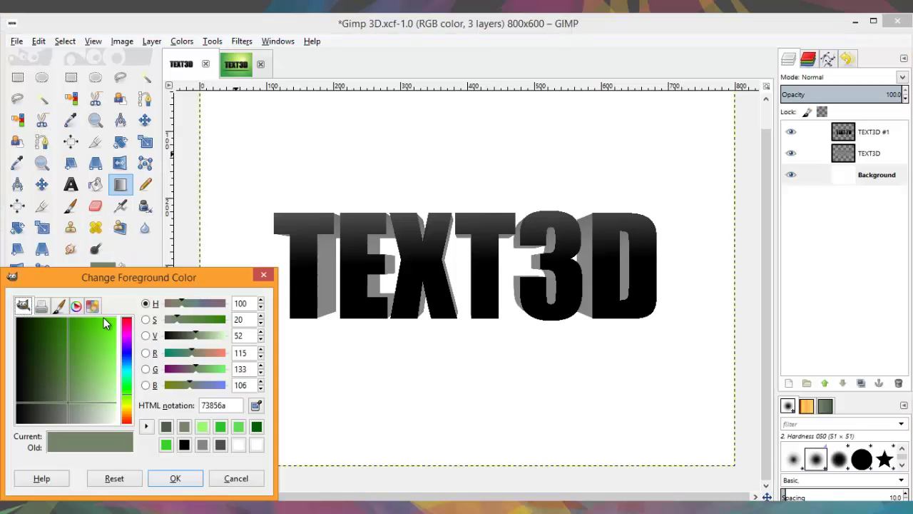
drag(99, 344, 105, 331)
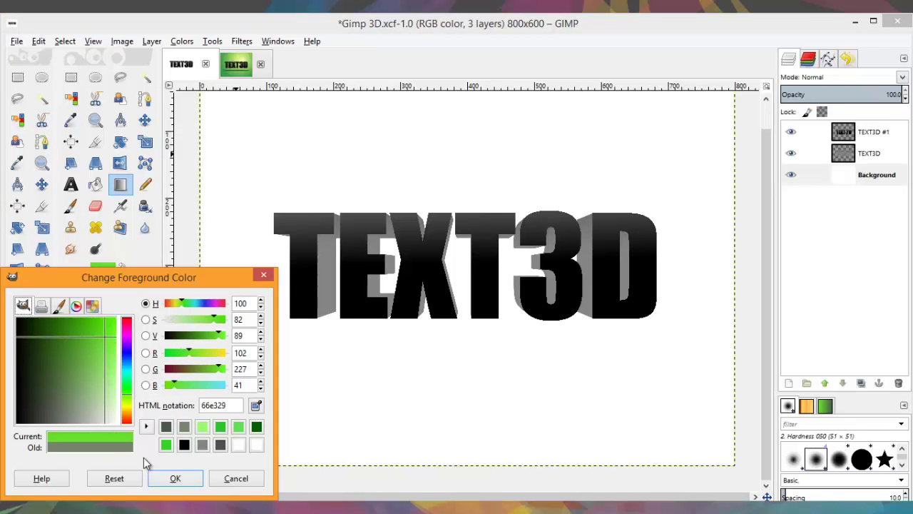
click(176, 478)
click(122, 284)
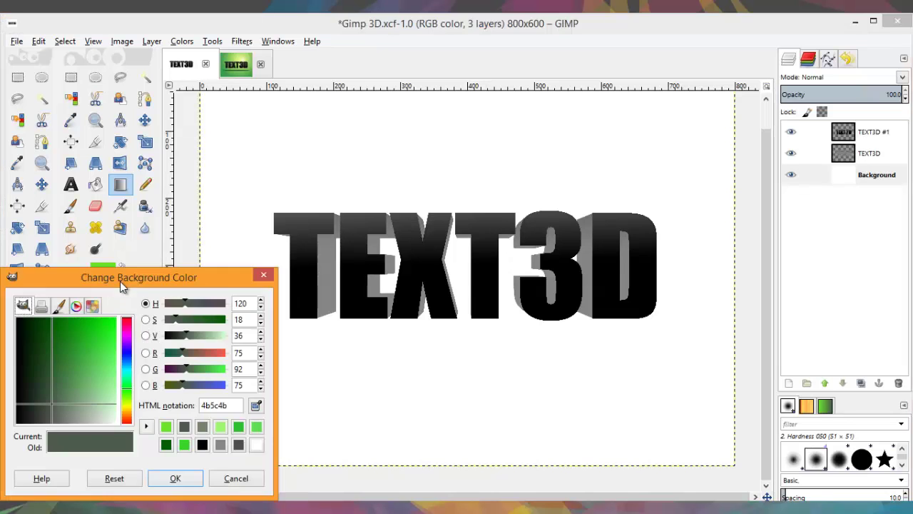
drag(88, 348, 84, 325)
click(175, 478)
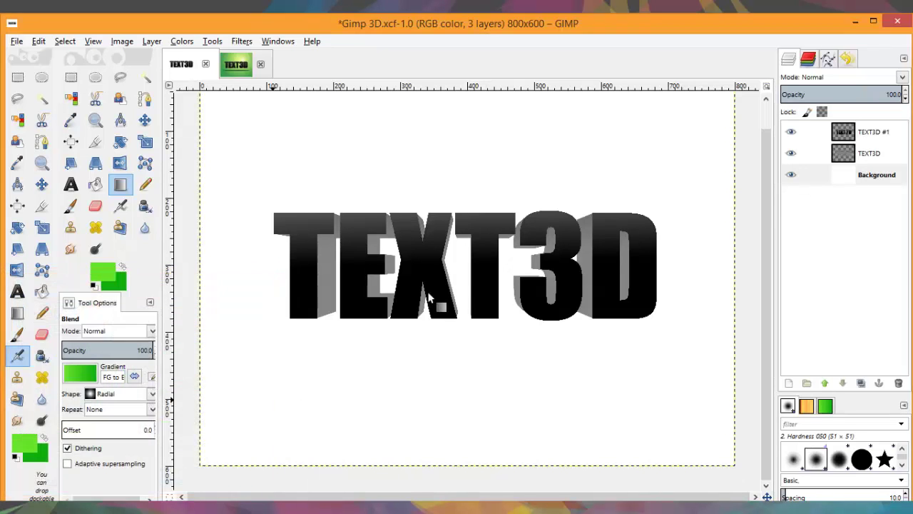
drag(458, 271, 635, 284)
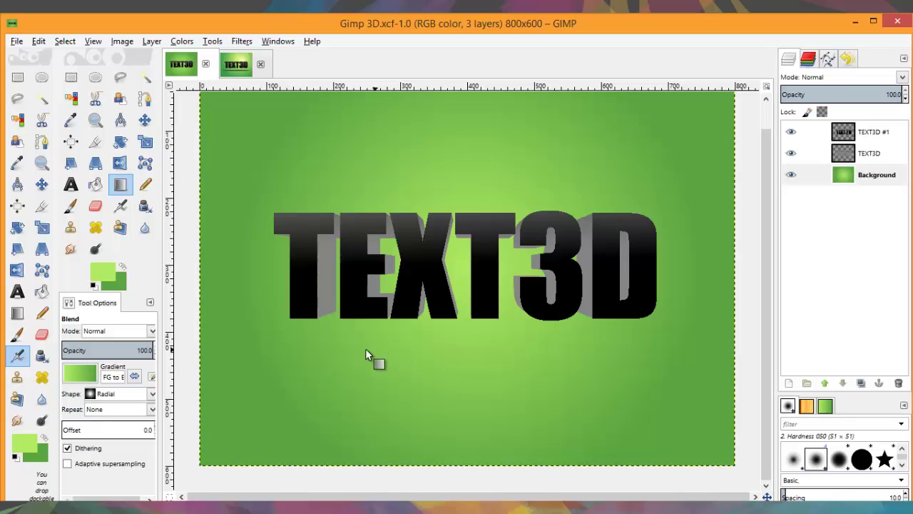
- Make a thin elliptical selection about 561 by 15 px beneath the letters, and add a transparent 800x600 layer above the Background
click(96, 80)
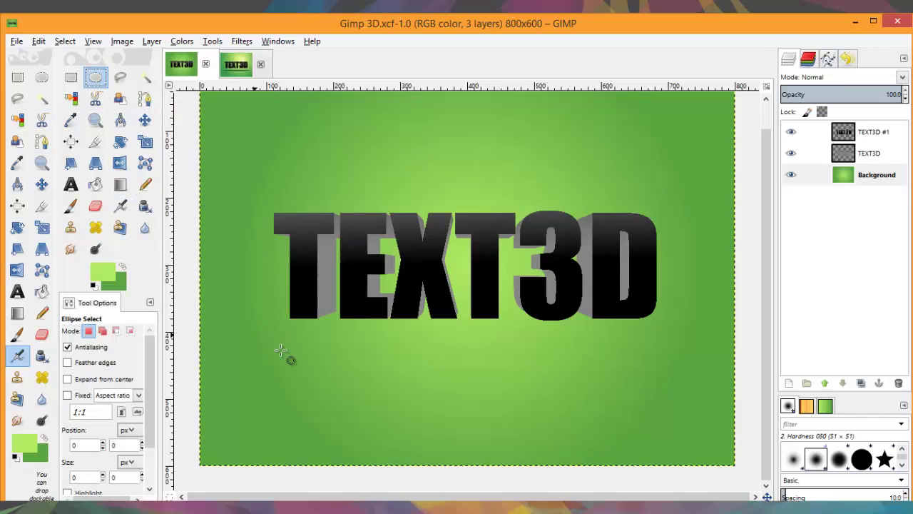
drag(276, 354, 651, 363)
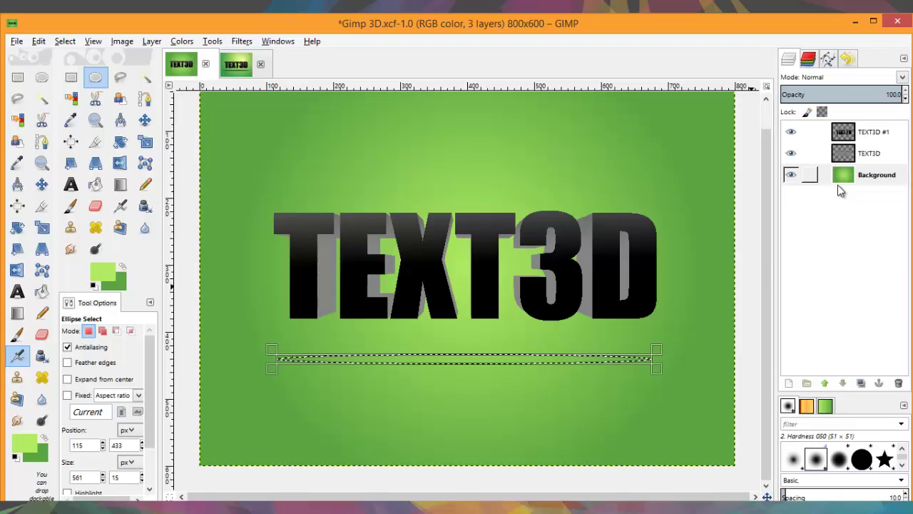
right_click(876, 181)
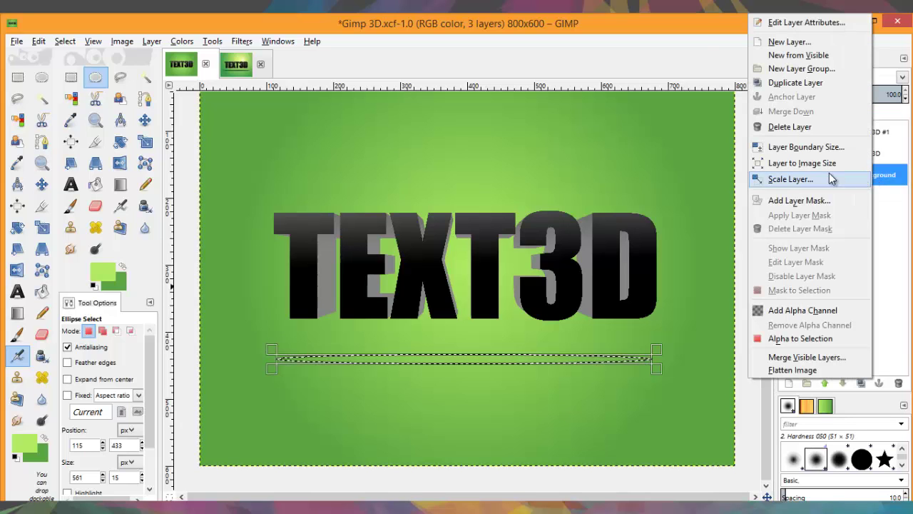
click(789, 42)
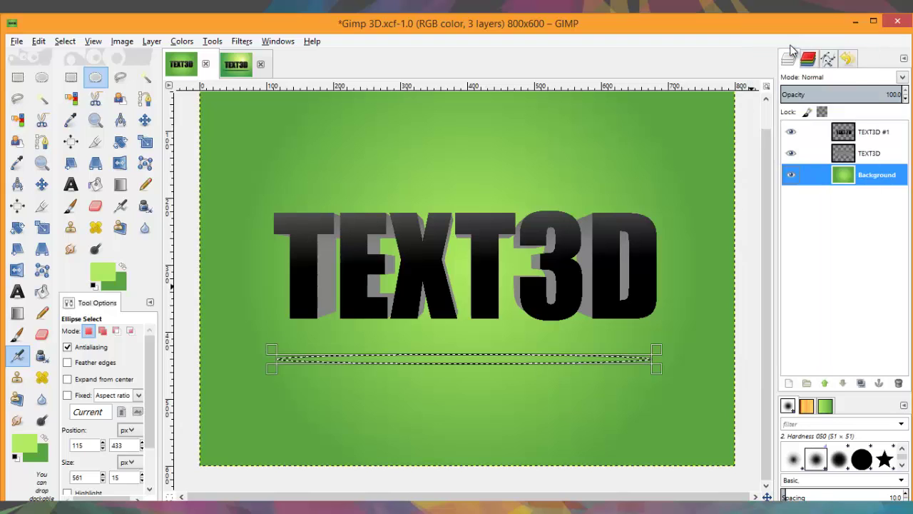
drag(204, 111, 493, 129)
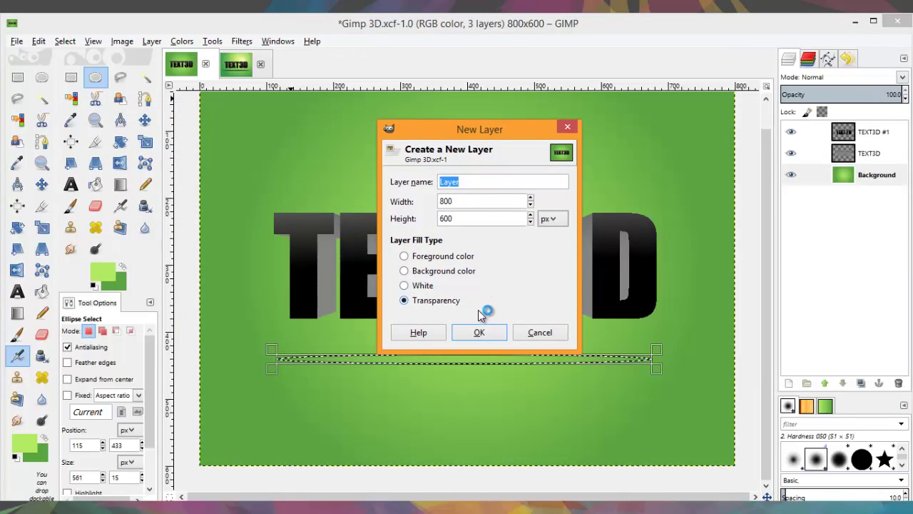
click(479, 333)
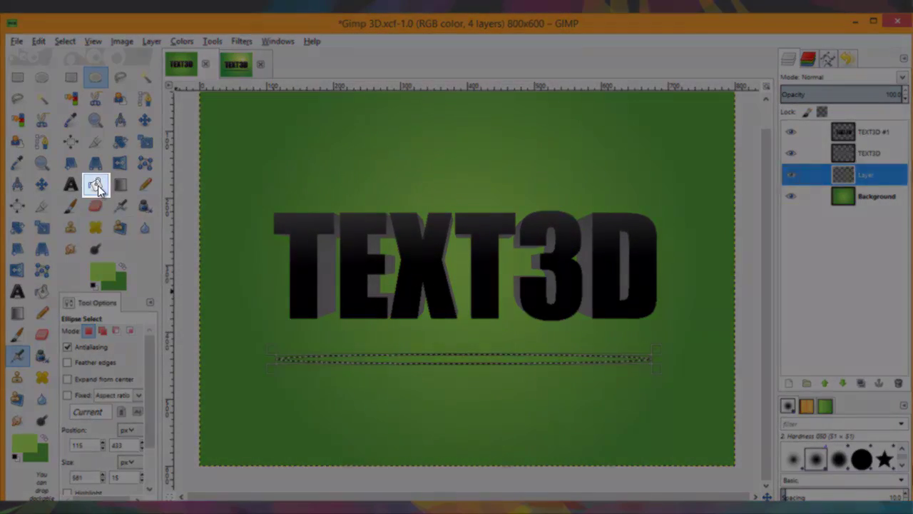
- Set the foreground colour to black 000000, bucket-fill the thin elliptical selection beneath the letters, and clear the selection
click(96, 184)
click(105, 278)
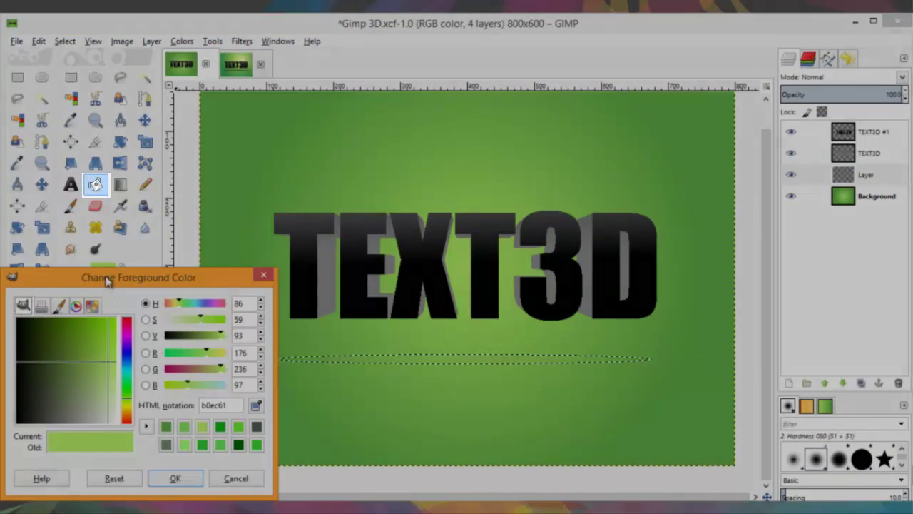
click(44, 330)
drag(44, 330, 13, 316)
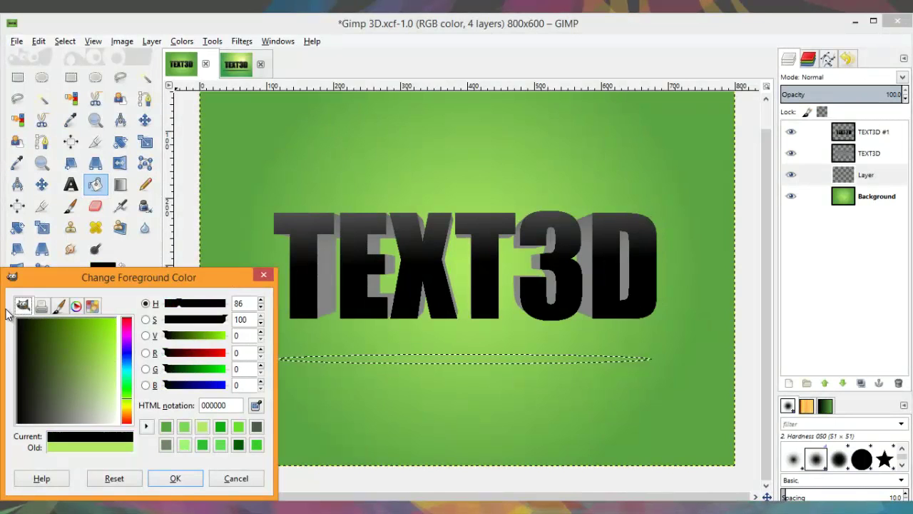
click(175, 478)
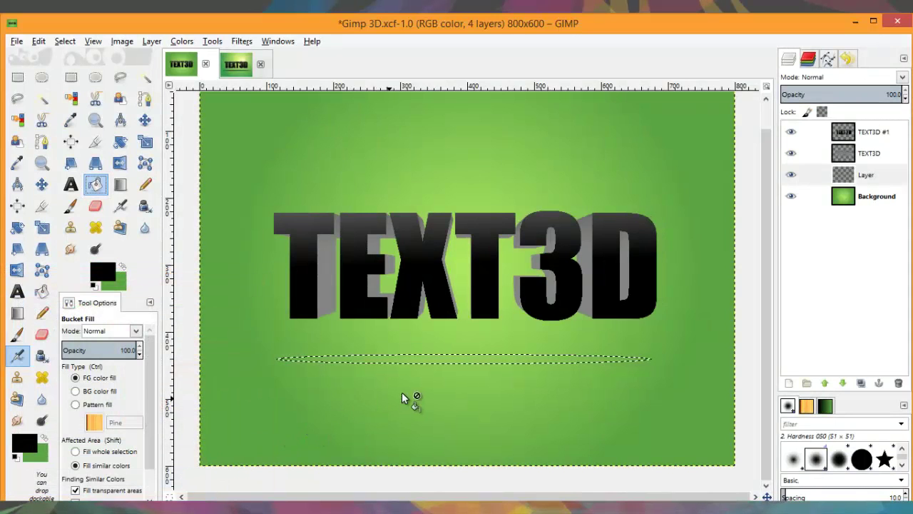
click(462, 364)
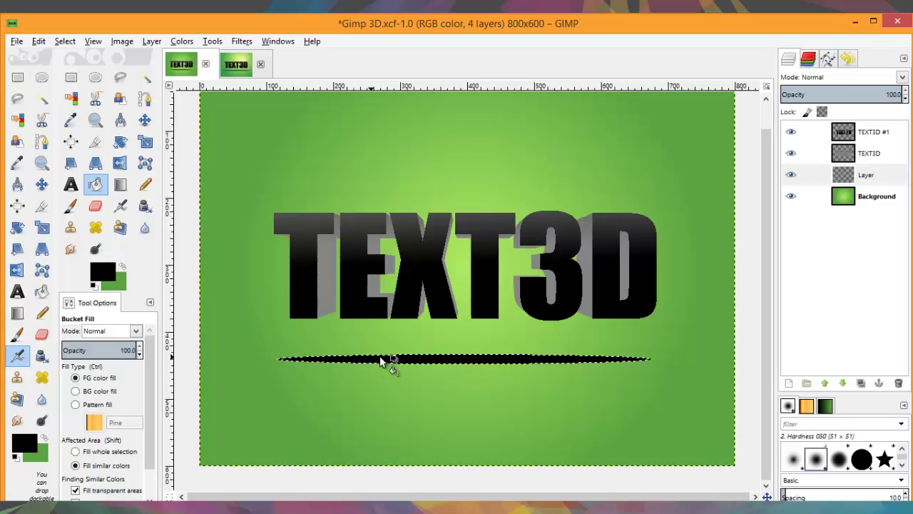
right_click(433, 362)
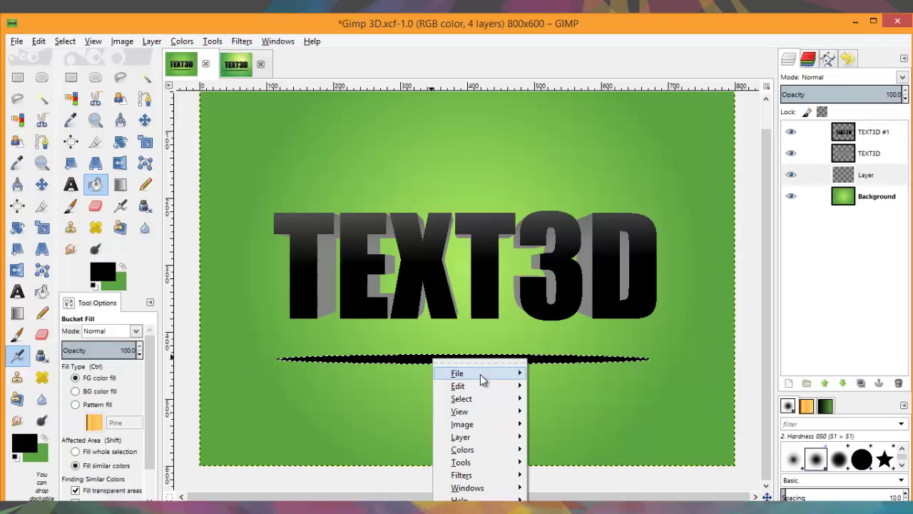
mouse_move(483, 402)
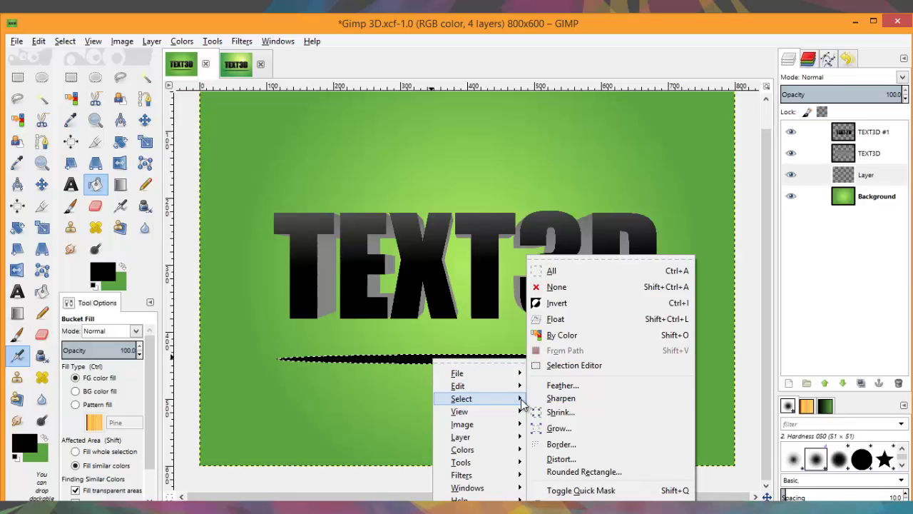
click(562, 287)
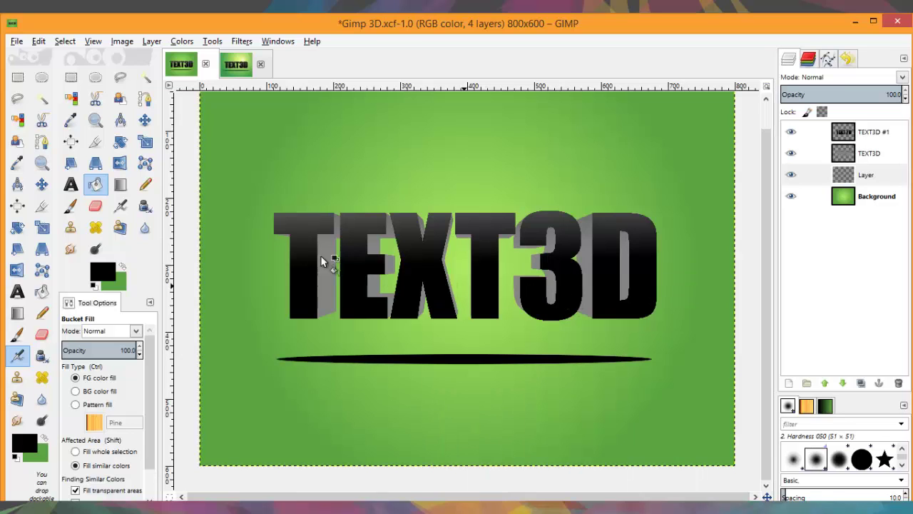
- Apply a Gaussian Blur with a 13 px horizontal and vertical radius to the layer holding the black ellipse
click(144, 120)
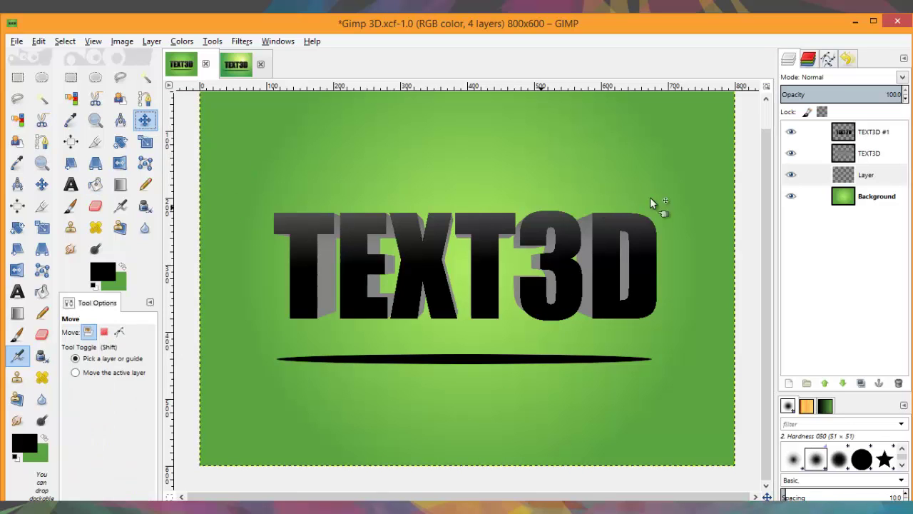
click(868, 176)
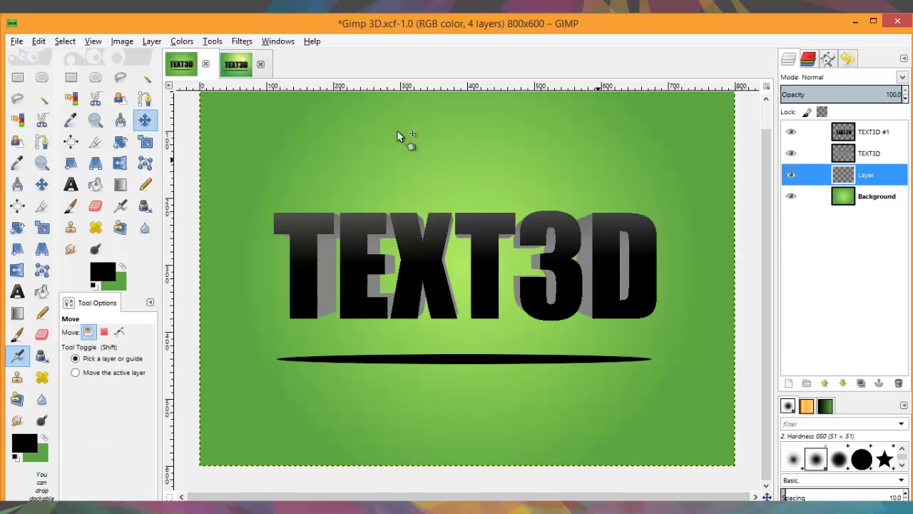
click(246, 41)
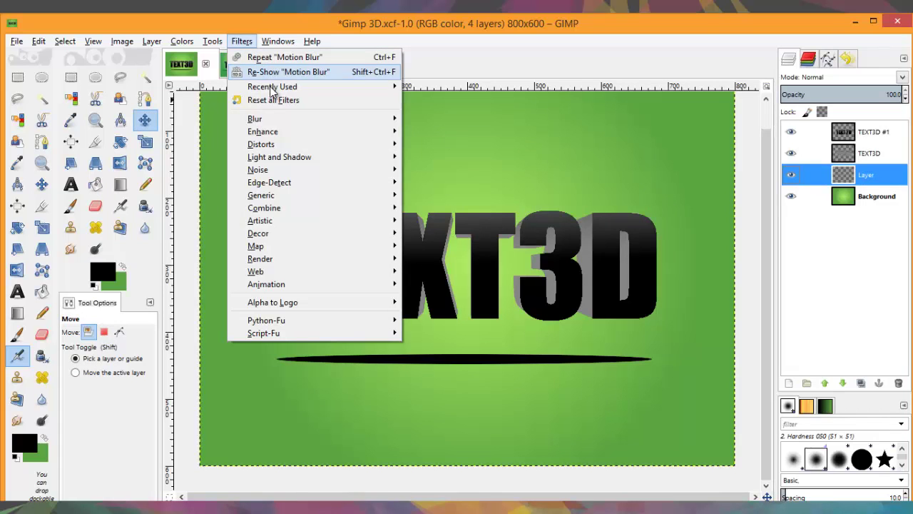
mouse_move(299, 123)
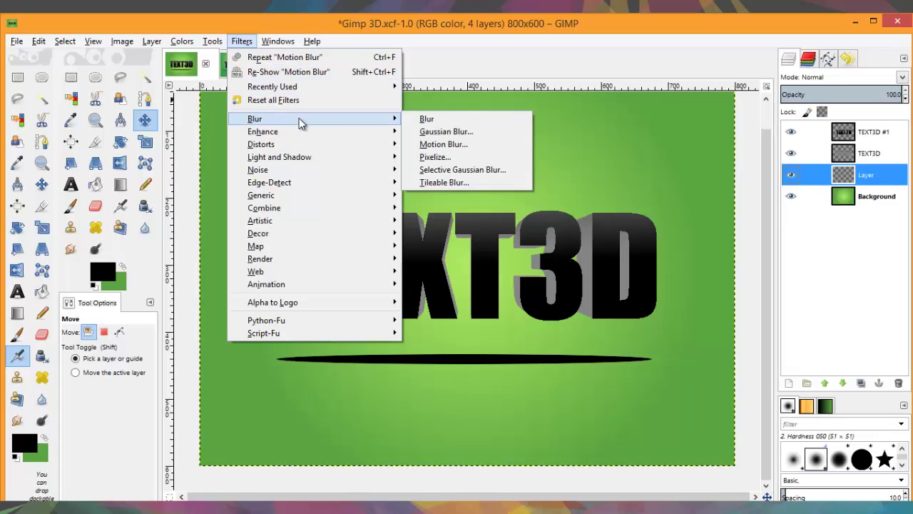
click(458, 134)
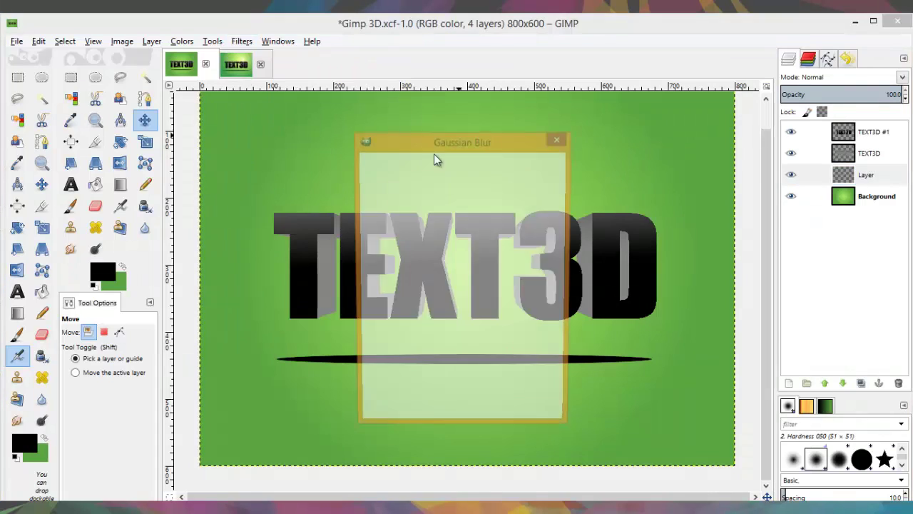
drag(427, 140, 585, 152)
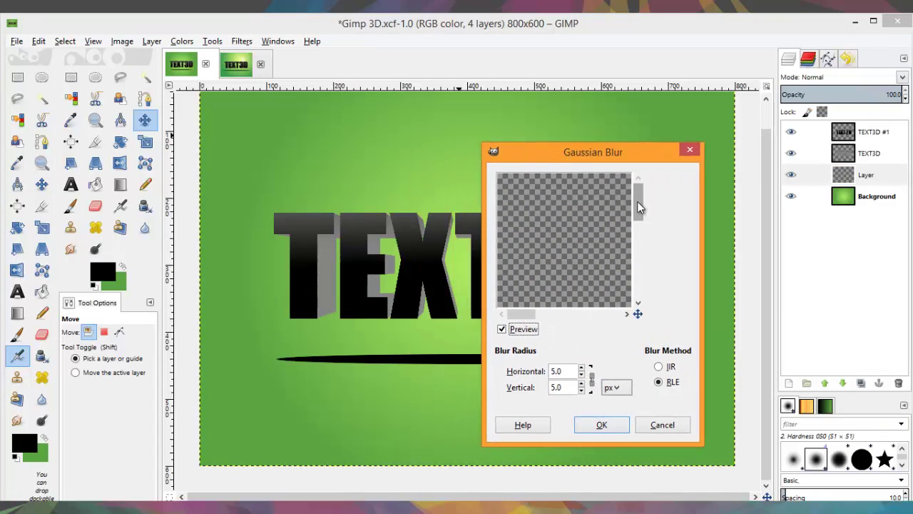
drag(638, 198, 638, 281)
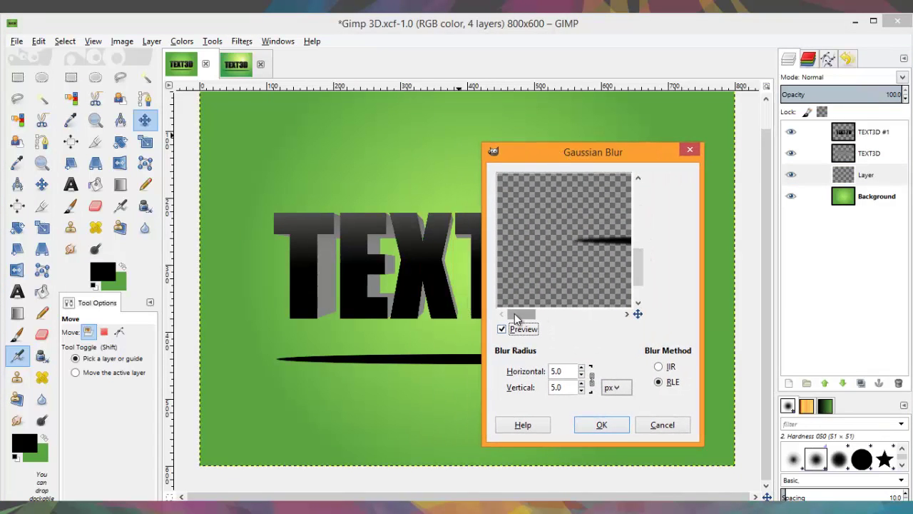
drag(519, 316, 561, 314)
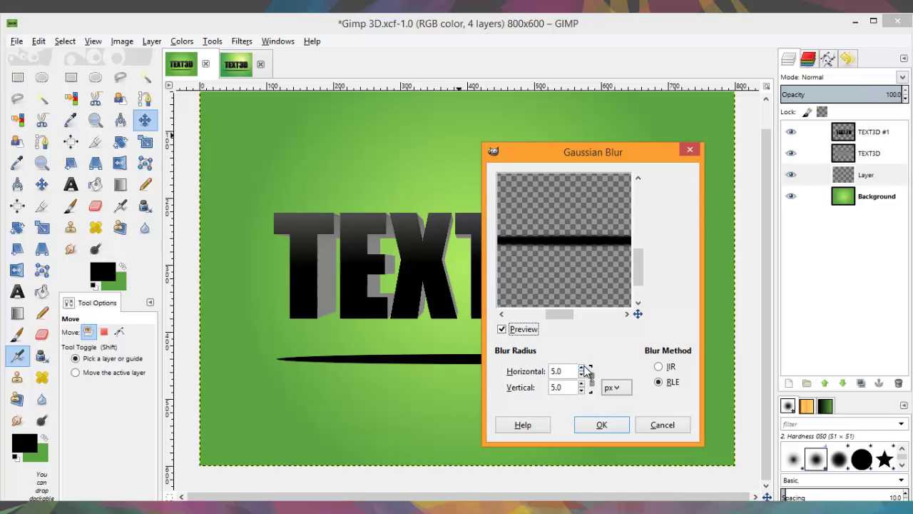
scroll(583, 368, up, 5)
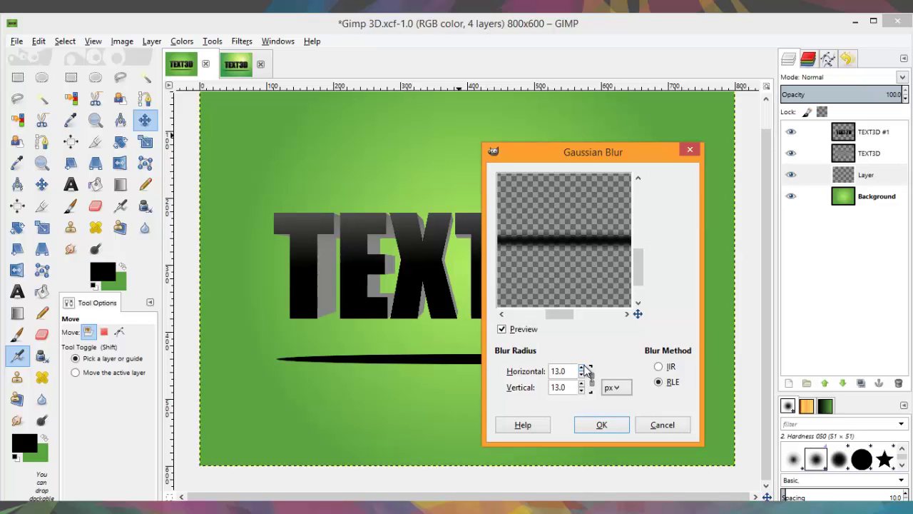
click(596, 428)
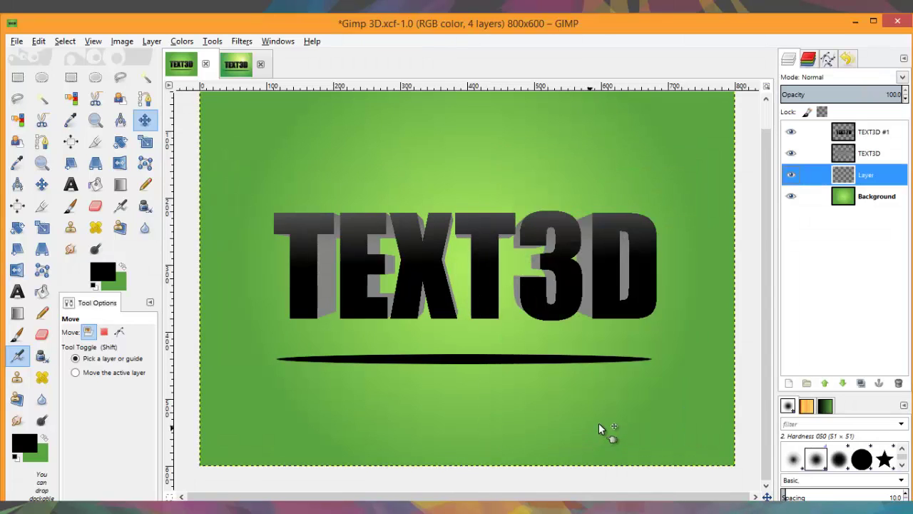
- Reduce the opacity of the blurred ellipse layer to about 86.3
click(883, 96)
drag(886, 94, 903, 95)
click(884, 94)
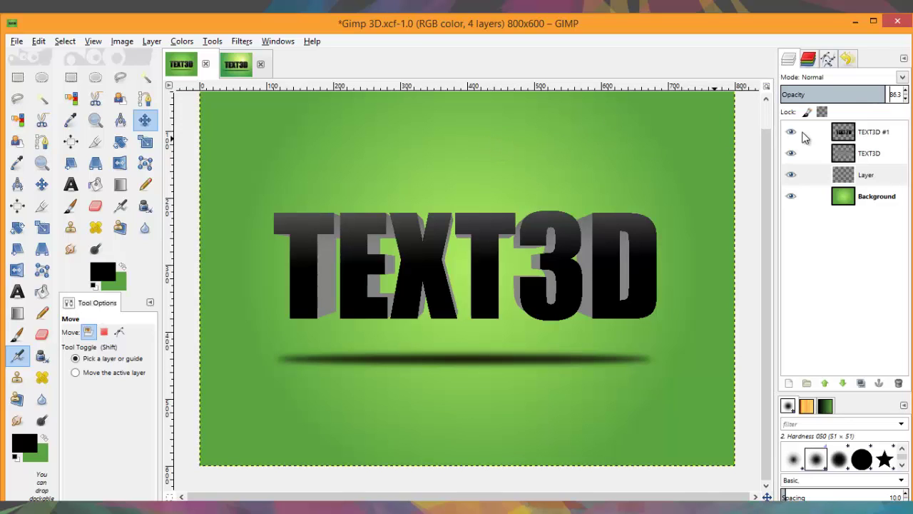
- Soften the TEXT3D #1 layer with the basic Blur filter
click(895, 135)
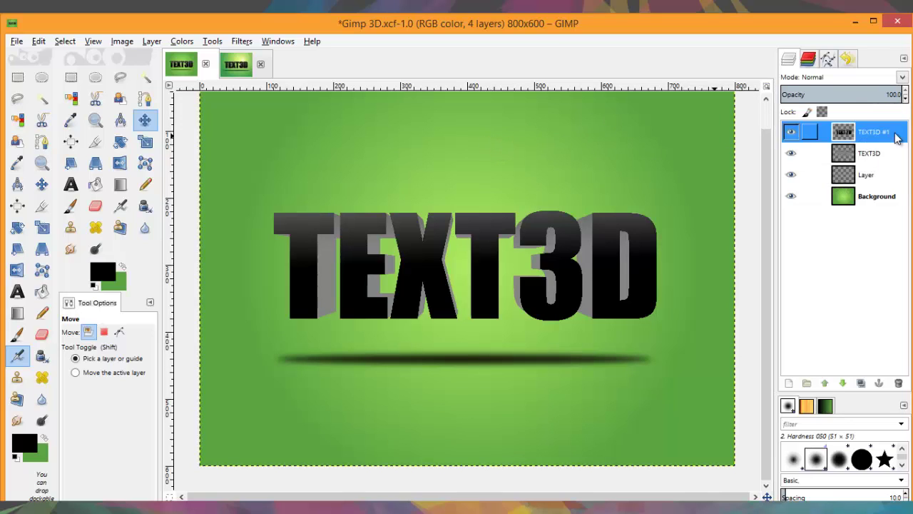
click(241, 45)
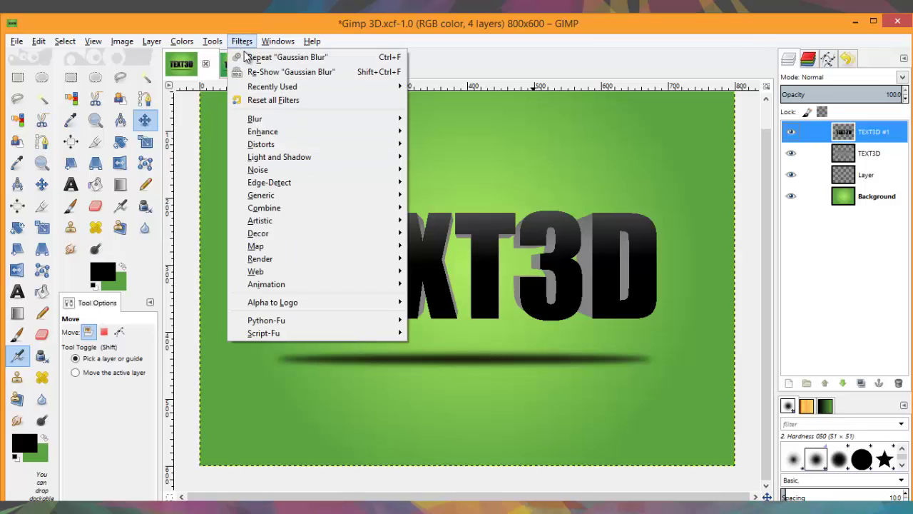
mouse_move(290, 125)
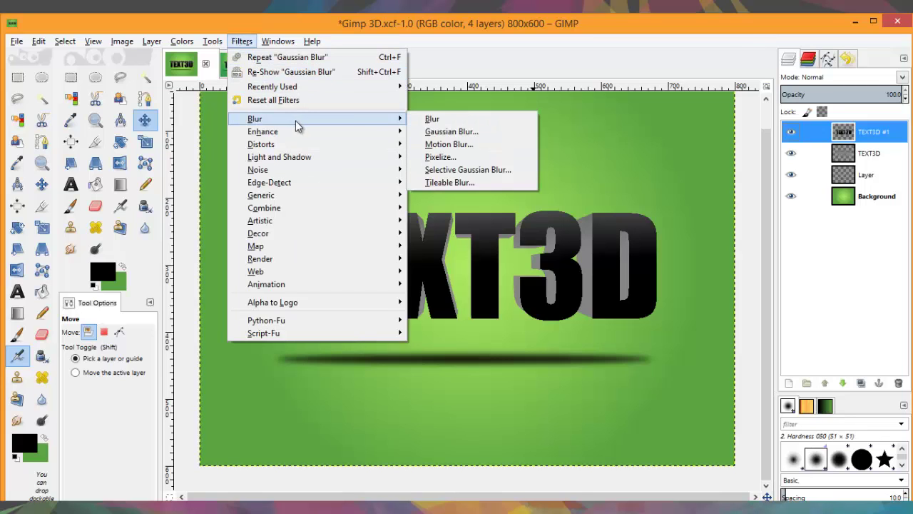
click(451, 121)
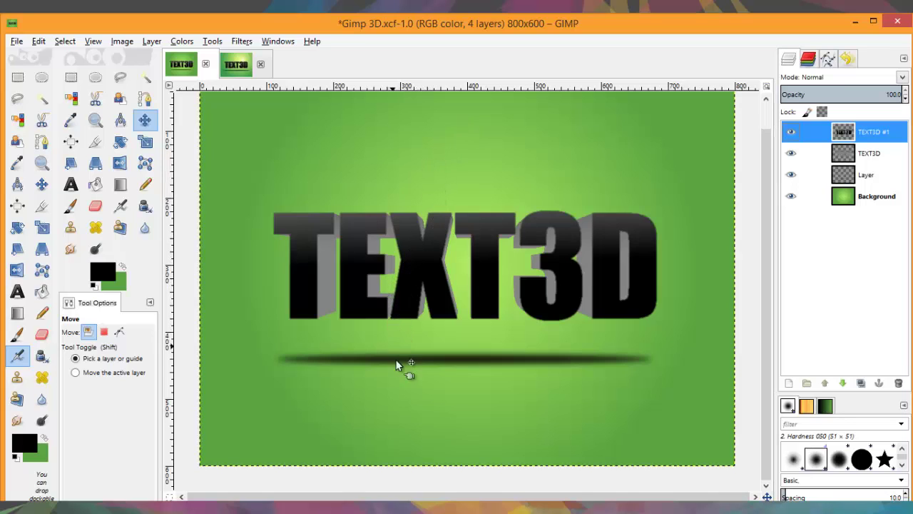
- Apply a Lens Flare to the Background layer, with the flare centre above and to the right of the image's middle
click(477, 375)
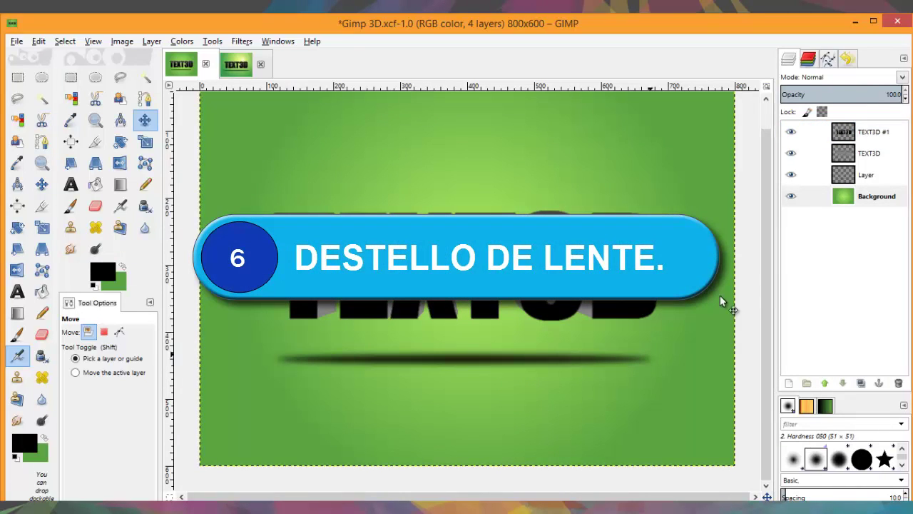
click(870, 205)
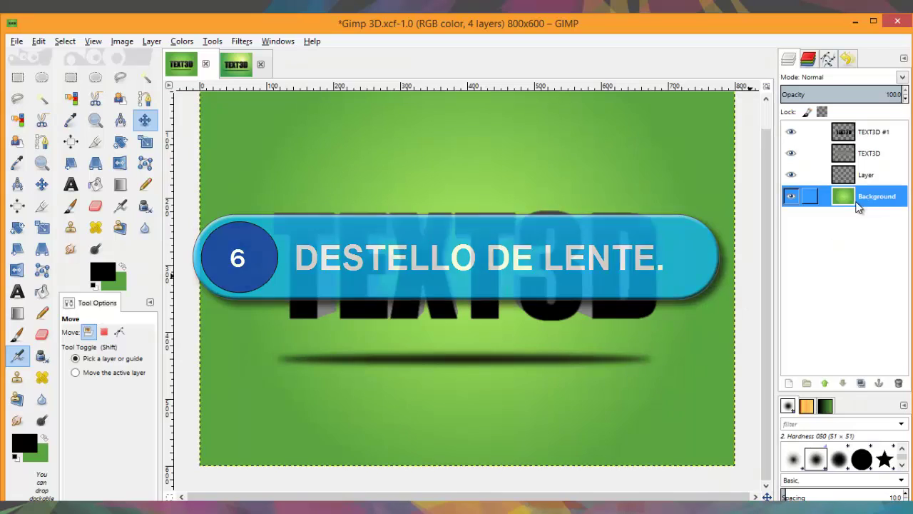
click(242, 42)
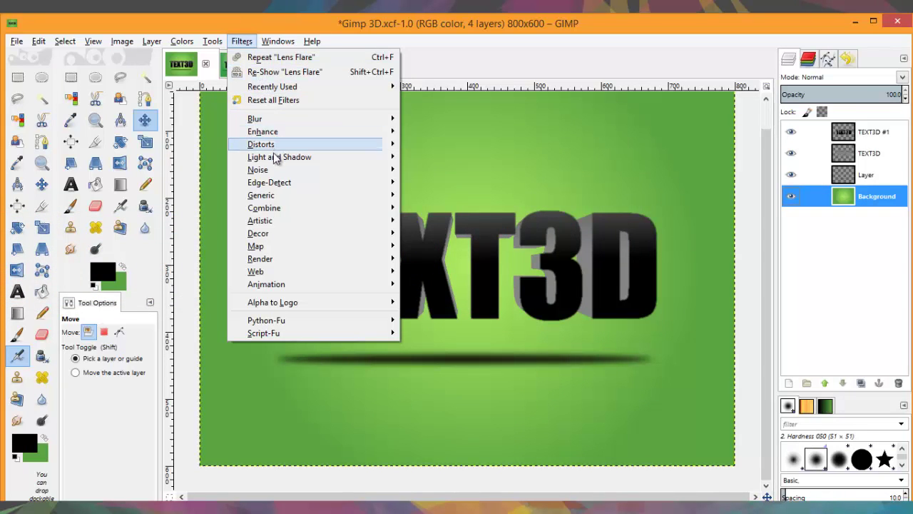
mouse_move(279, 162)
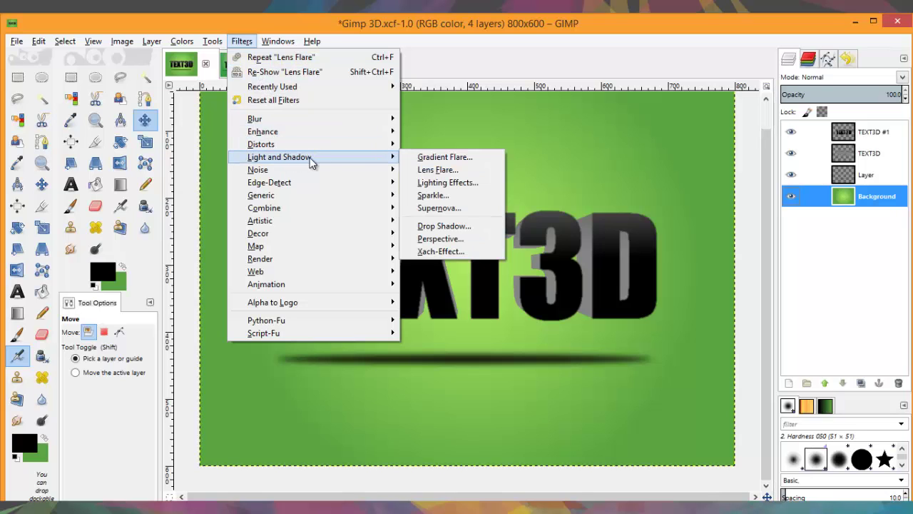
click(438, 170)
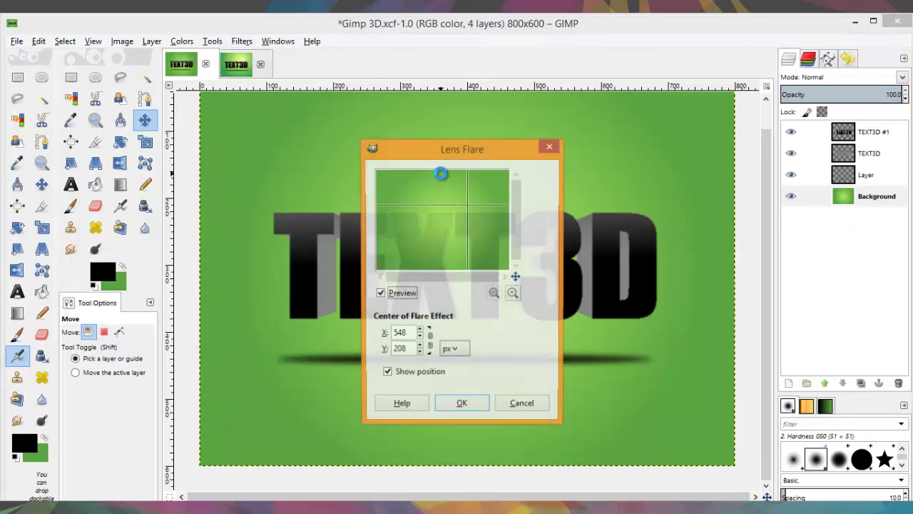
mouse_move(472, 212)
mouse_down()
mouse_move(471, 203)
mouse_move(472, 214)
mouse_up()
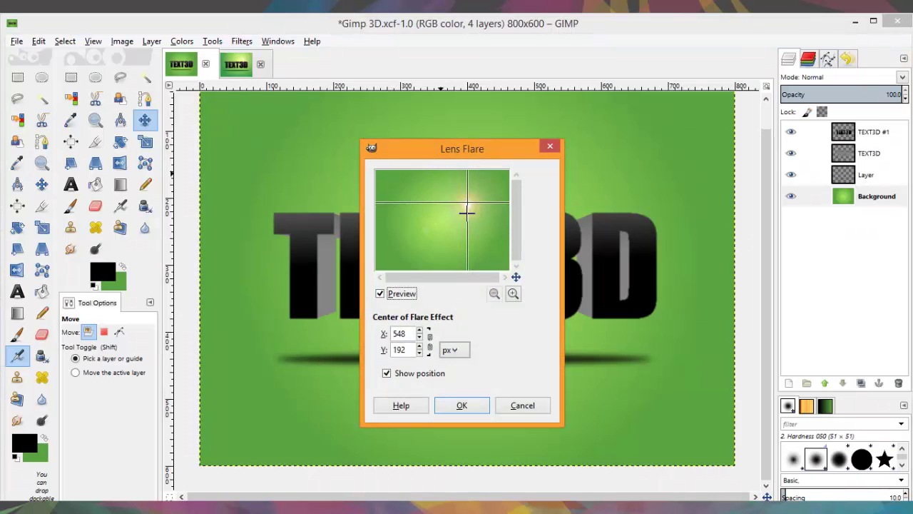
click(465, 404)
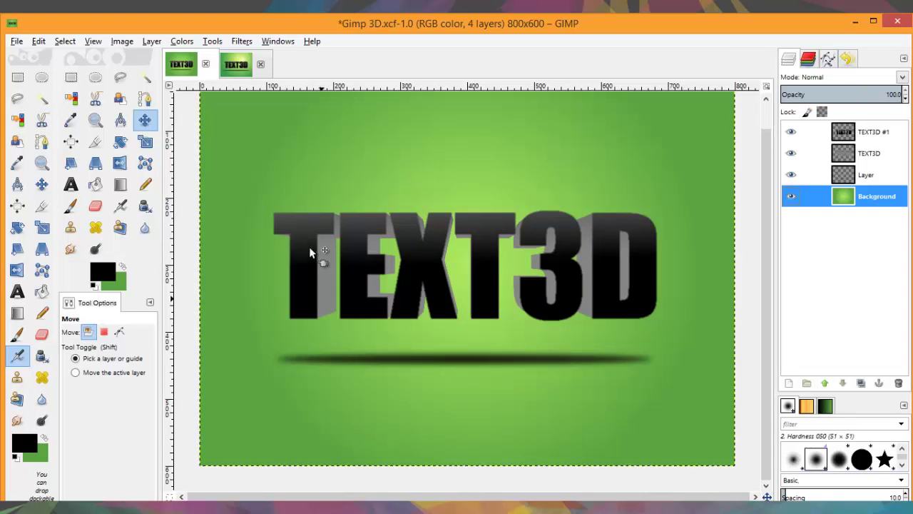
- Export the image to the Documents folder as Gimp 3D.png with PNG compression level 9
click(16, 41)
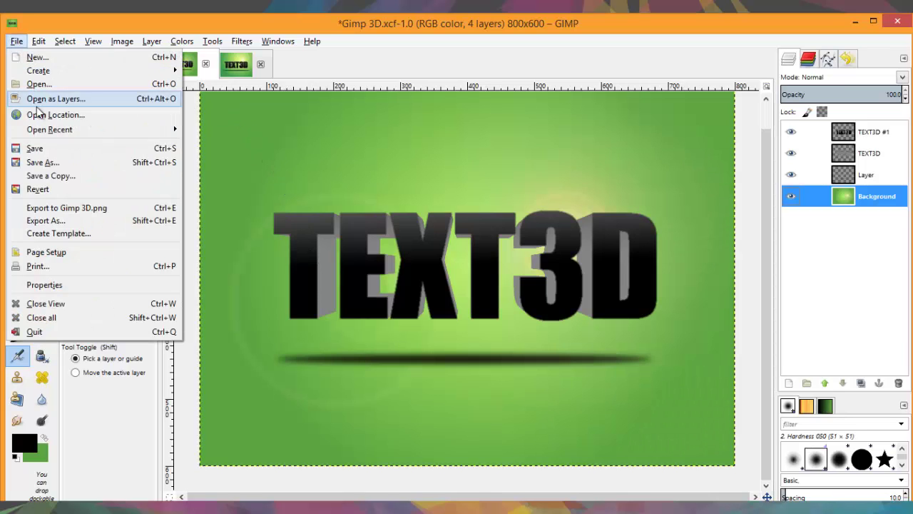
click(55, 224)
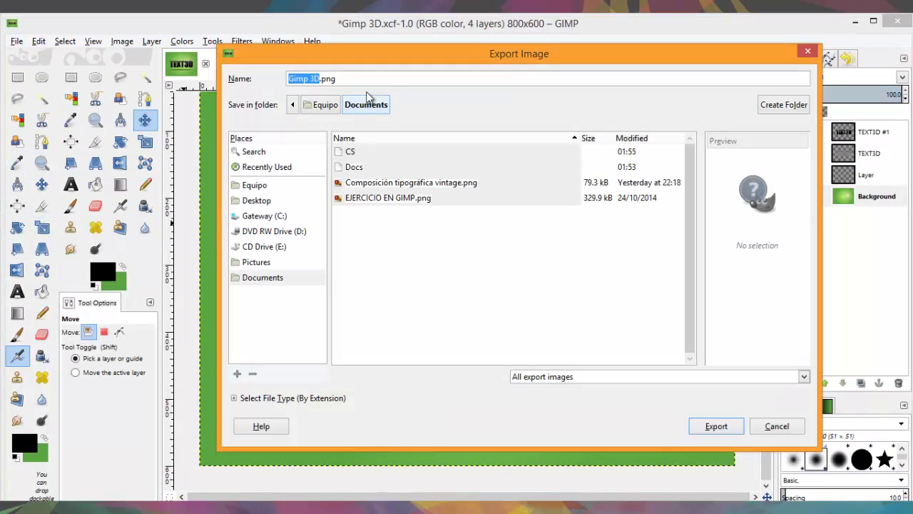
drag(400, 57, 346, 79)
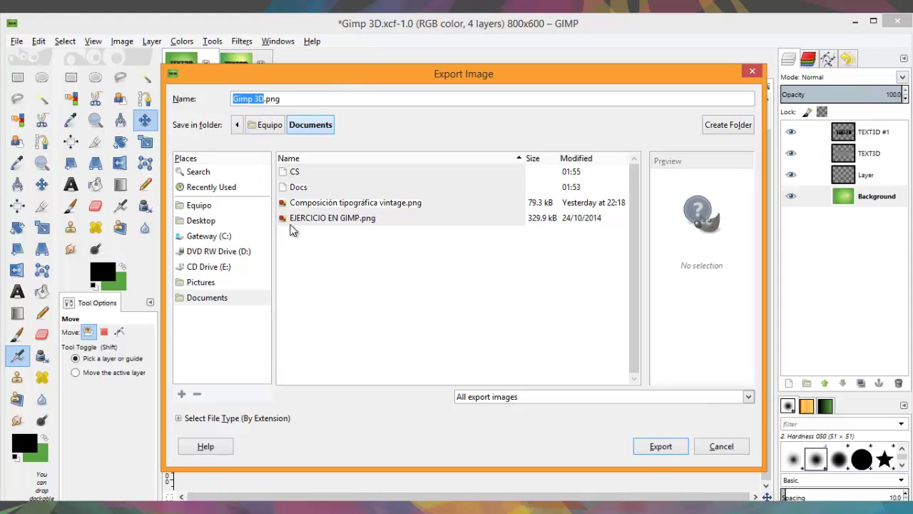
click(748, 396)
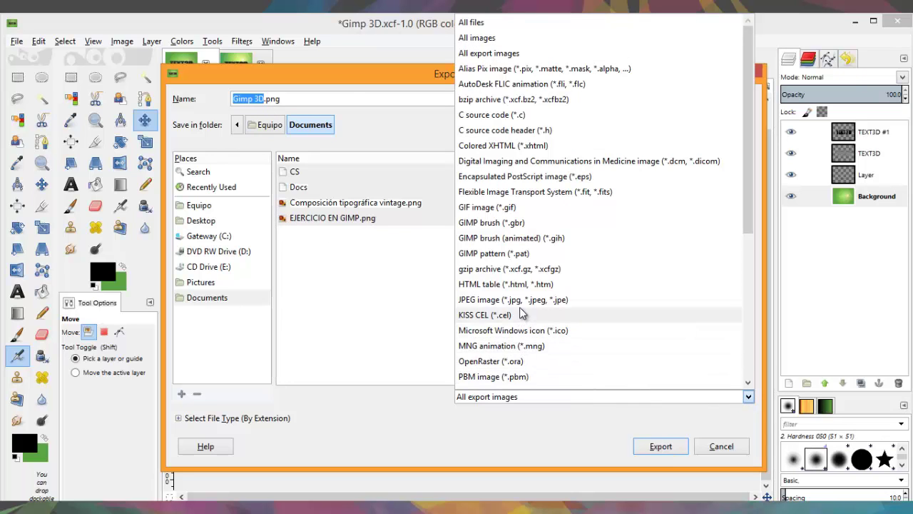
click(651, 452)
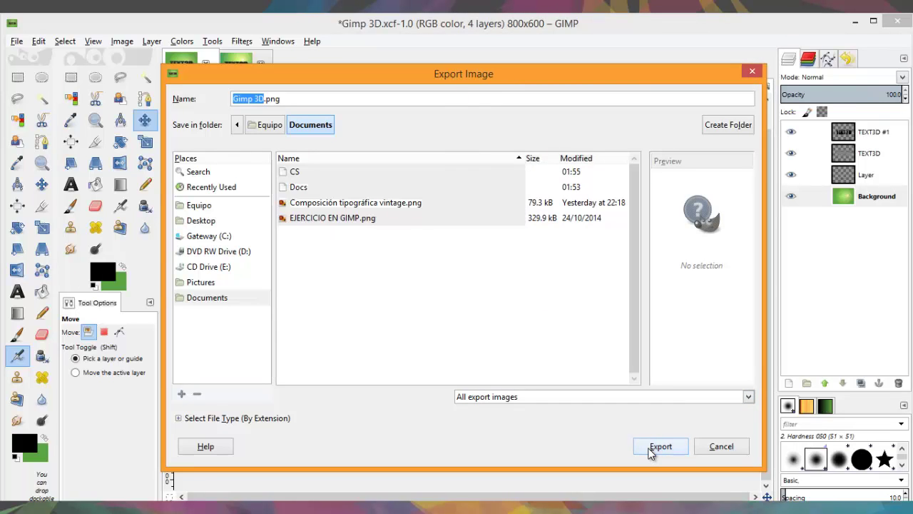
click(651, 450)
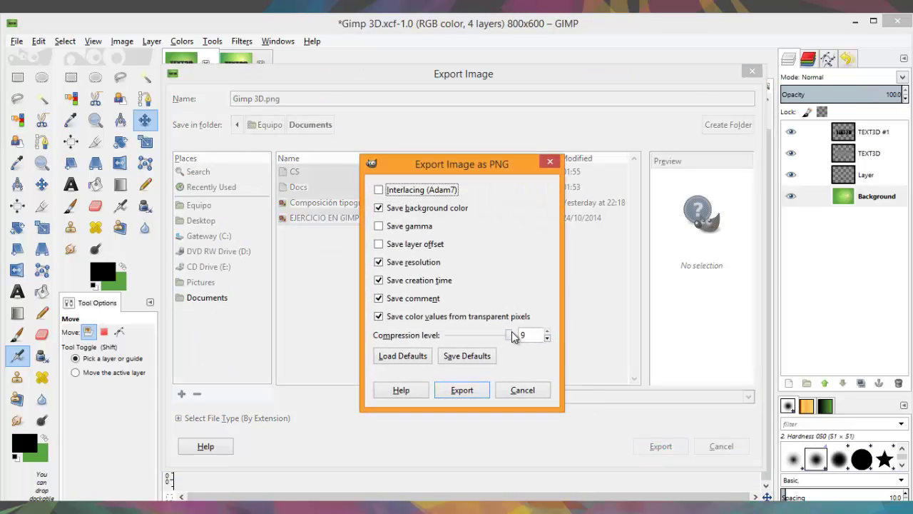
click(515, 336)
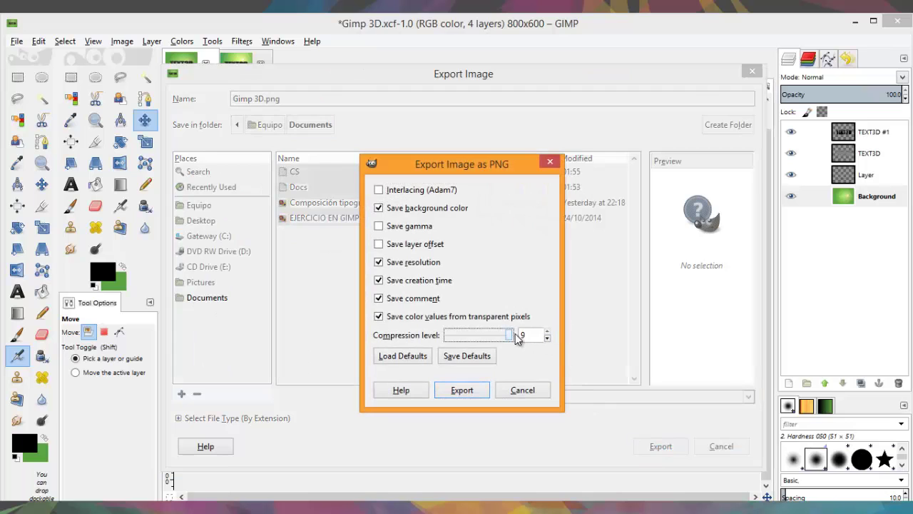
click(462, 390)
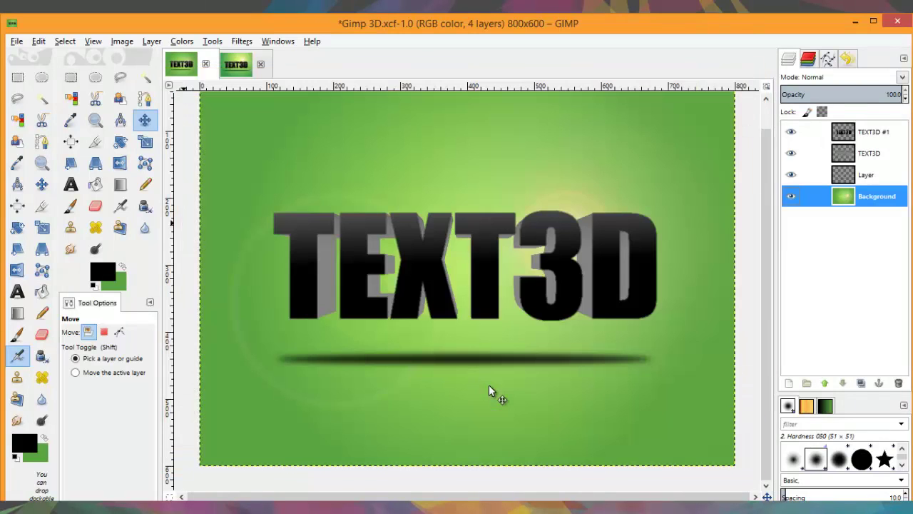
- Save the changes to the existing Gimp 3D.xcf project file
click(16, 41)
click(36, 147)
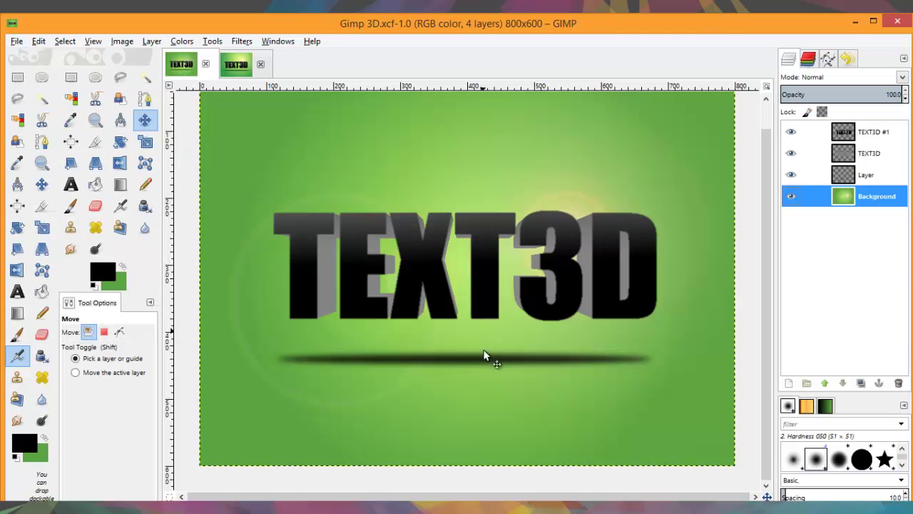
click(477, 428)
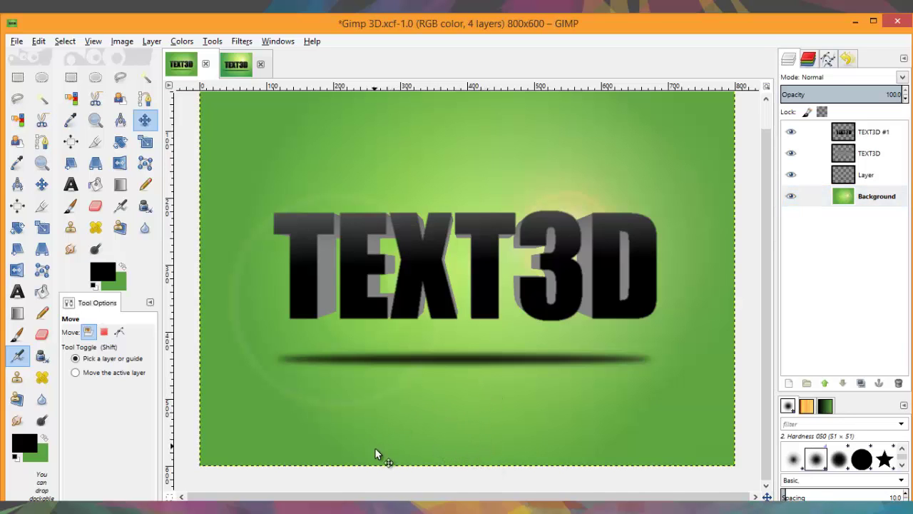
- Switch to Windows Photo Viewer to examine the exported Gimp 3D image
mouse_move(389, 496)
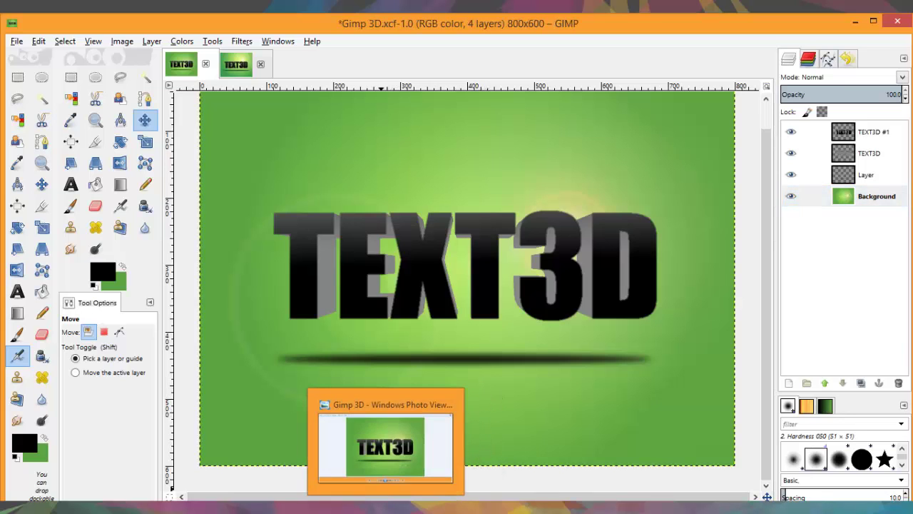
click(387, 474)
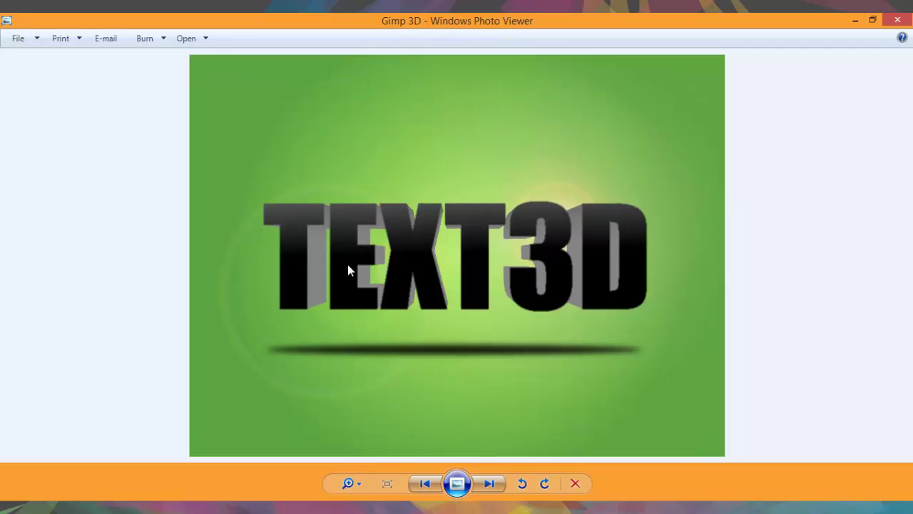